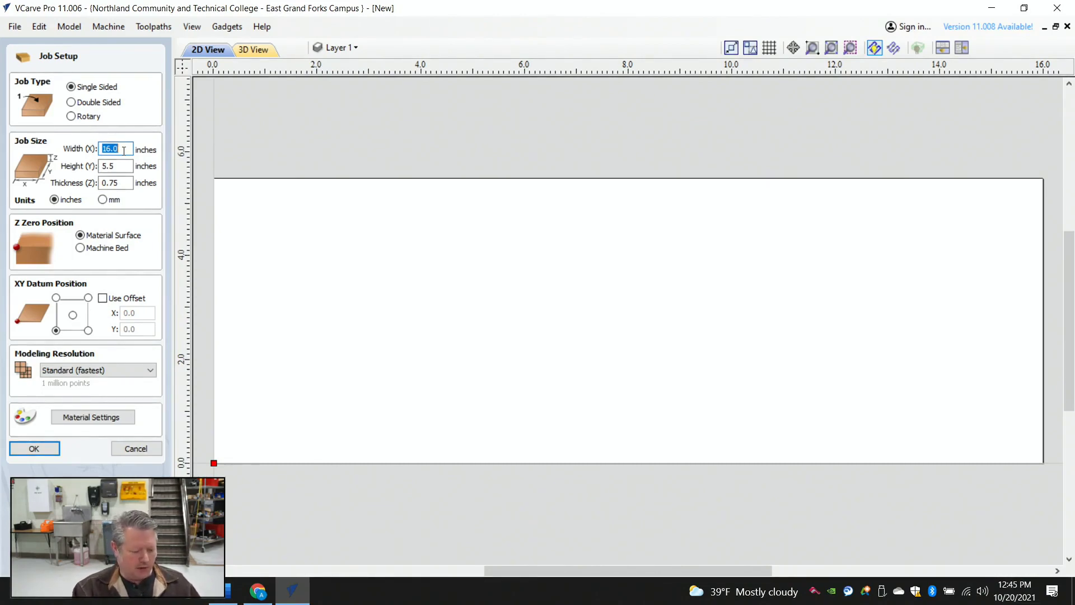
# Set the job size to 12 inches wide and 6 inches high, keep the 0.75 inch thickness, and accept the job setup
pyautogui.write('5')
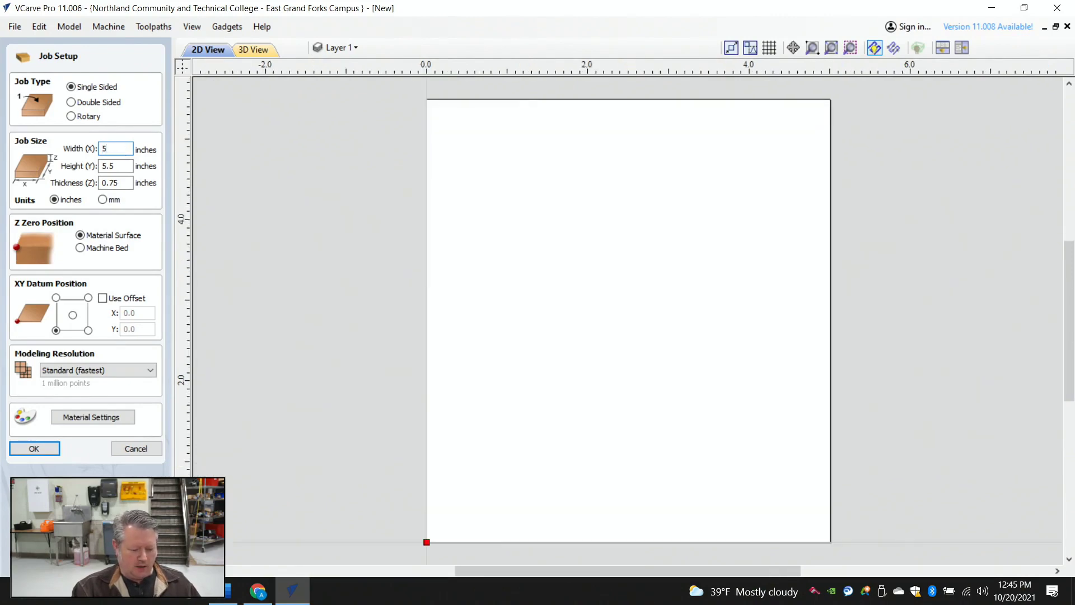
pyautogui.press('BackSpace')
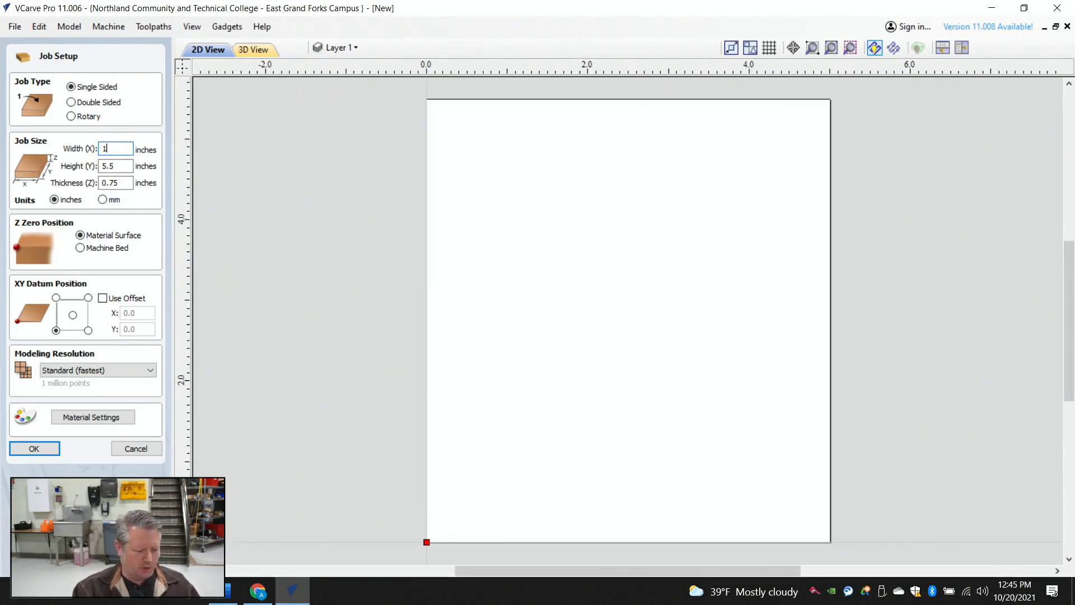
pyautogui.write('12')
pyautogui.press('Tab')
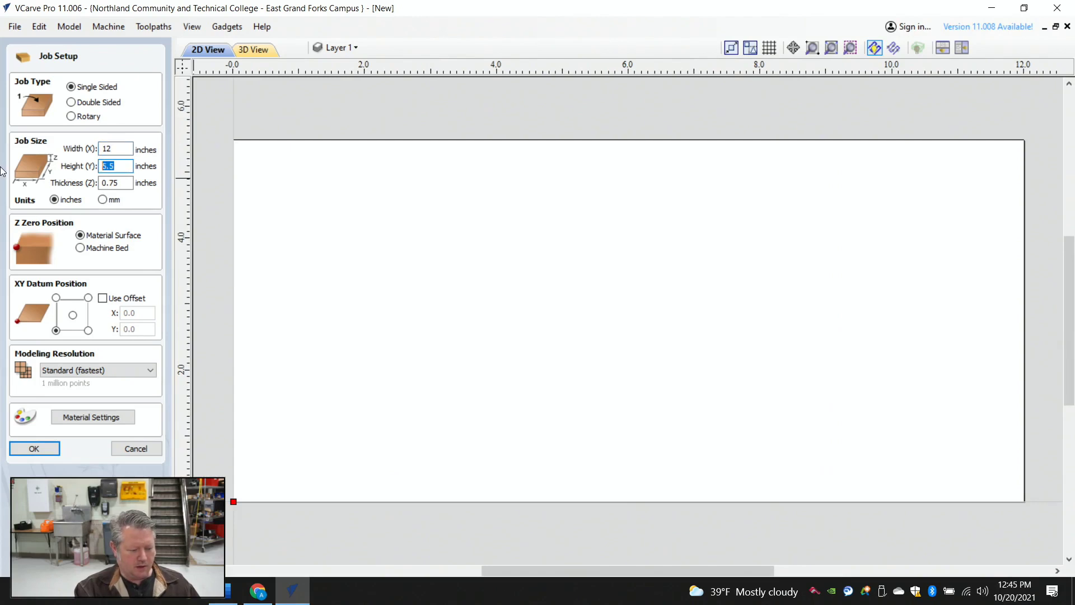
pyautogui.write('6')
pyautogui.press('Tab')
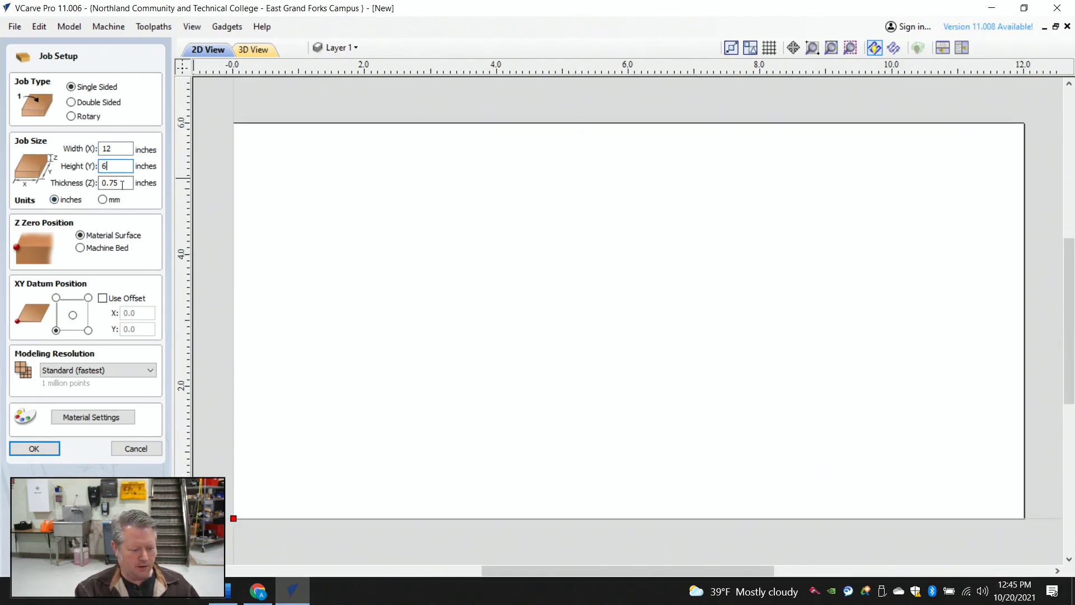
pyautogui.click(123, 185)
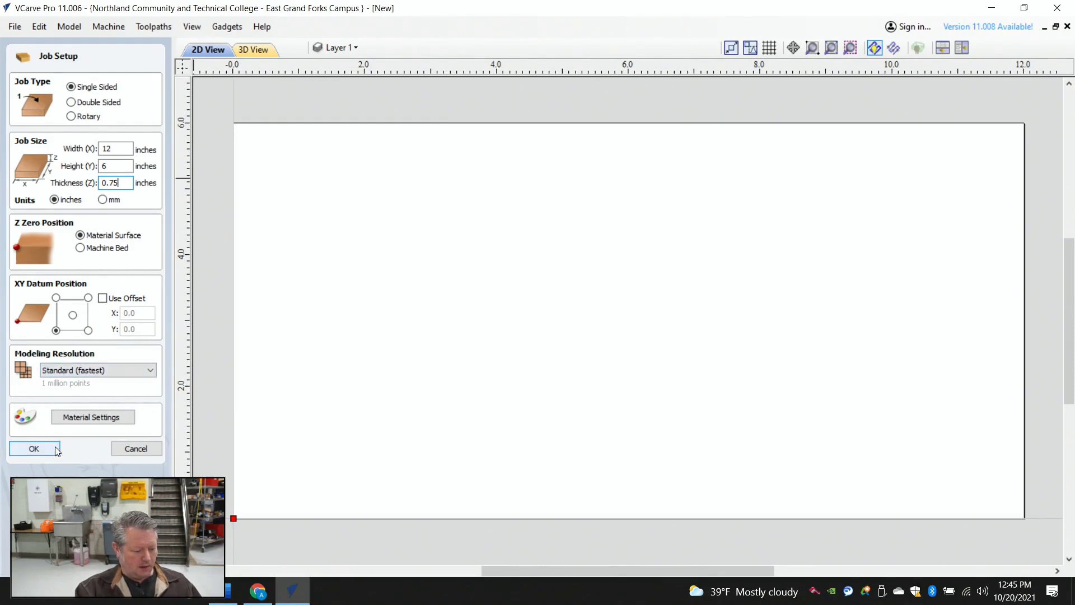
pyautogui.click(94, 421)
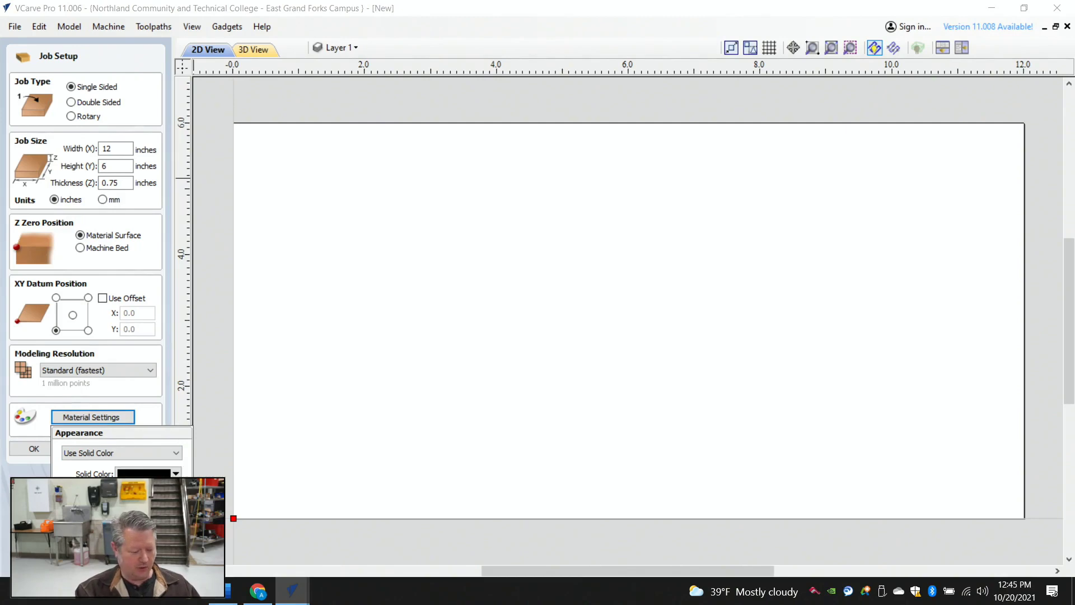
pyautogui.click(40, 452)
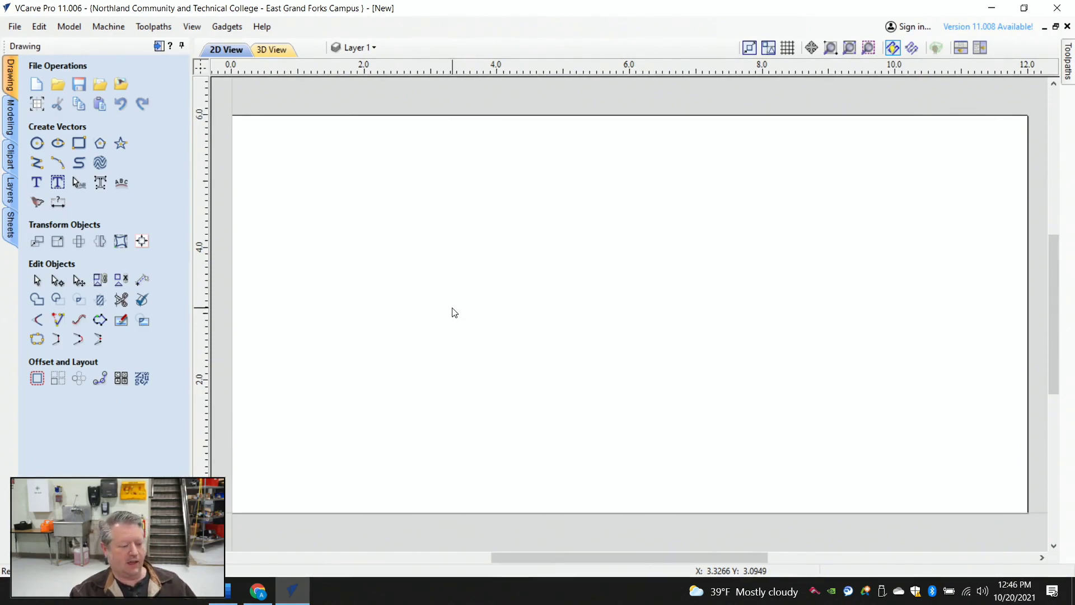
# Start a new text object and set its font to Arial Black
pyautogui.click(41, 185)
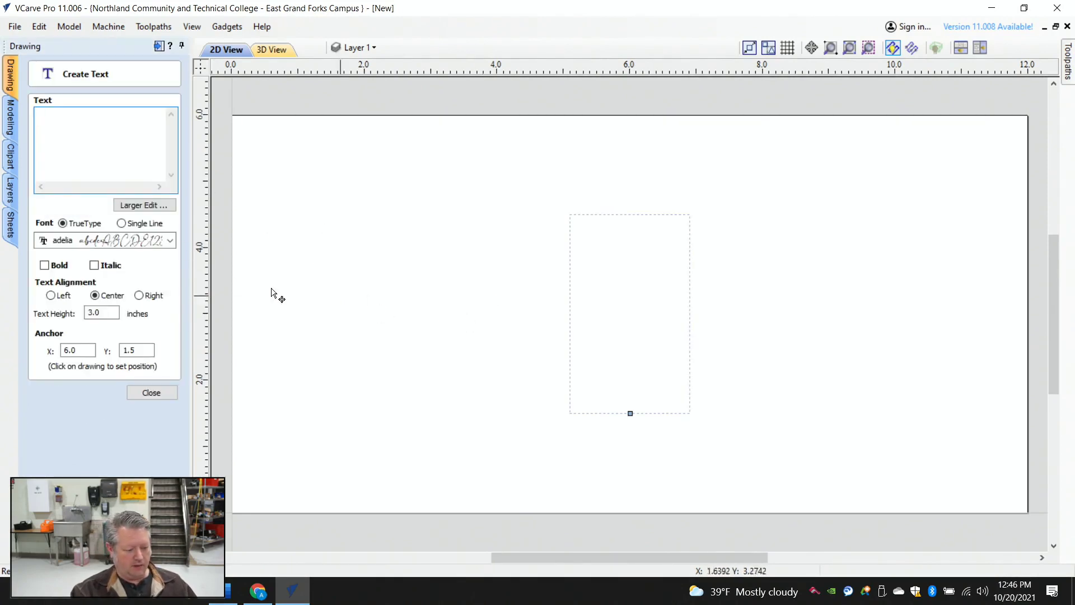
pyautogui.click(109, 242)
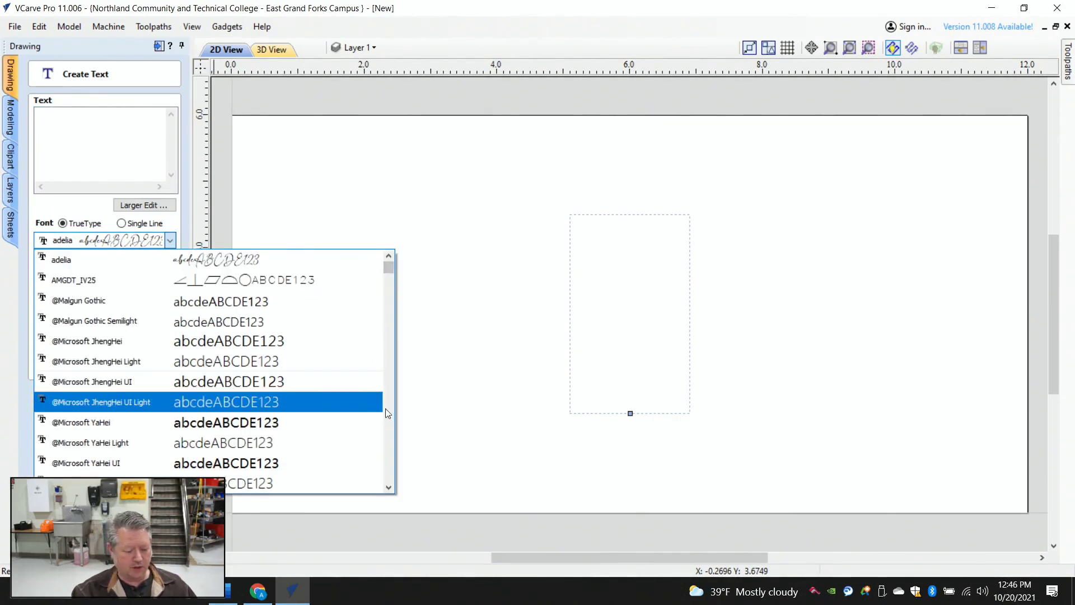
pyautogui.scroll(-8, 394, 431)
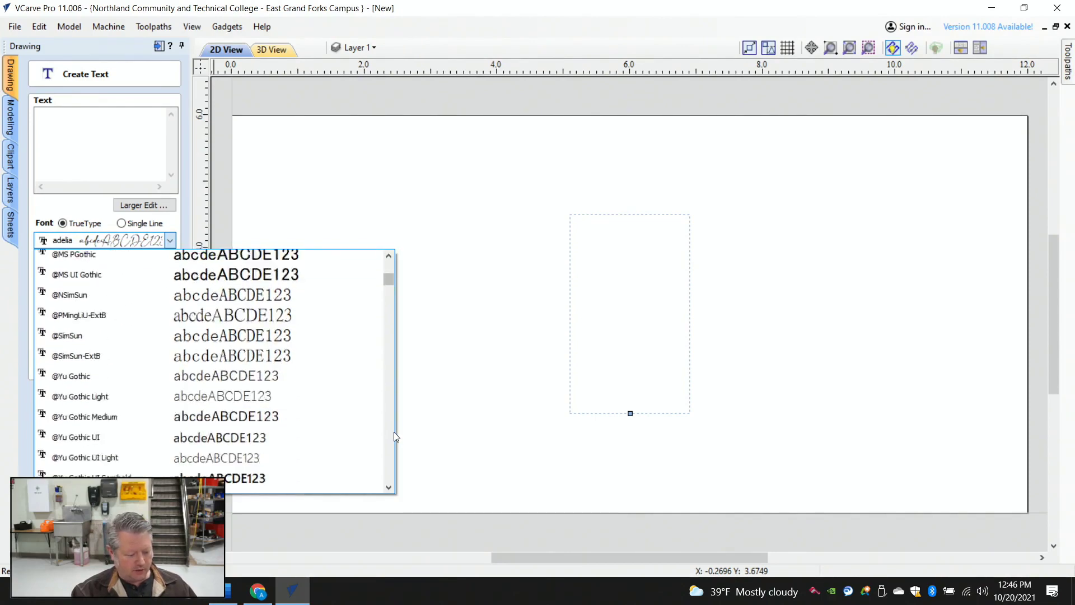
pyautogui.scroll(-4, 394, 431)
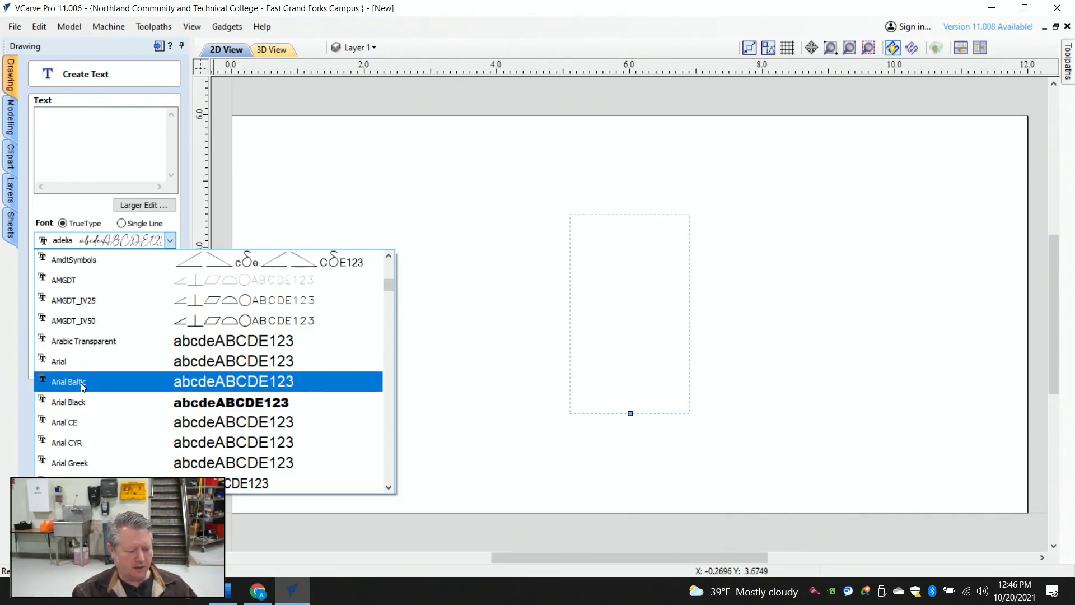
pyautogui.click(82, 400)
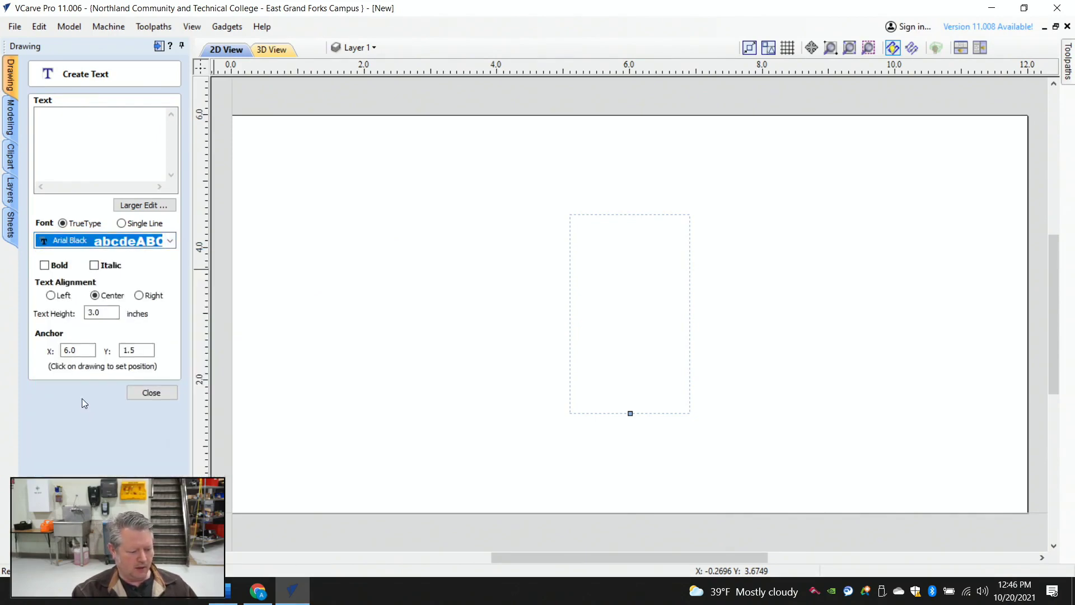
# Enter "Hideaway" as the text for the sign
pyautogui.click(74, 145)
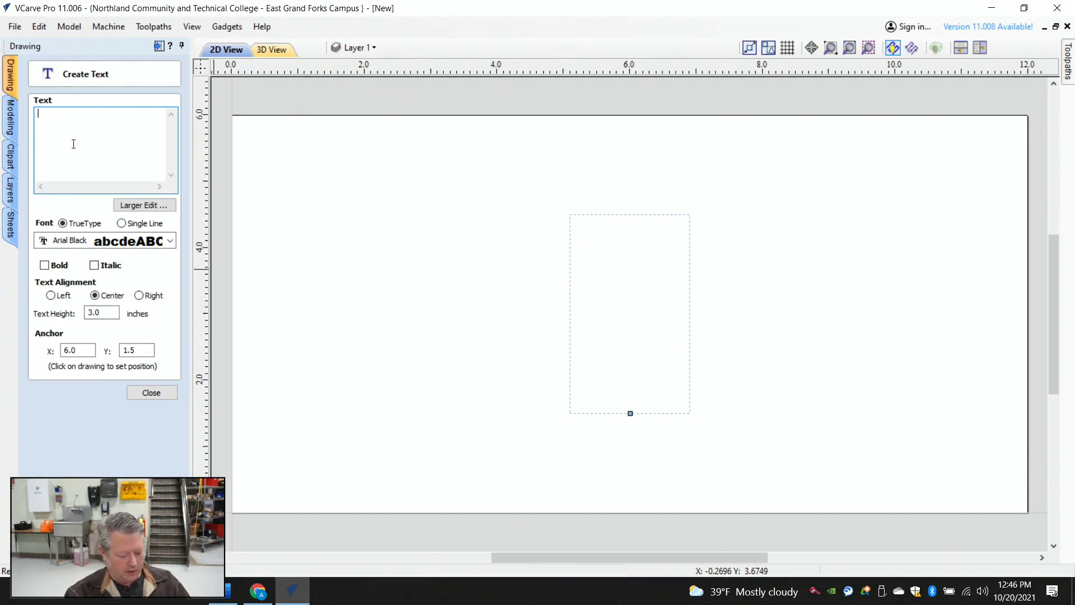
pyautogui.write('H')
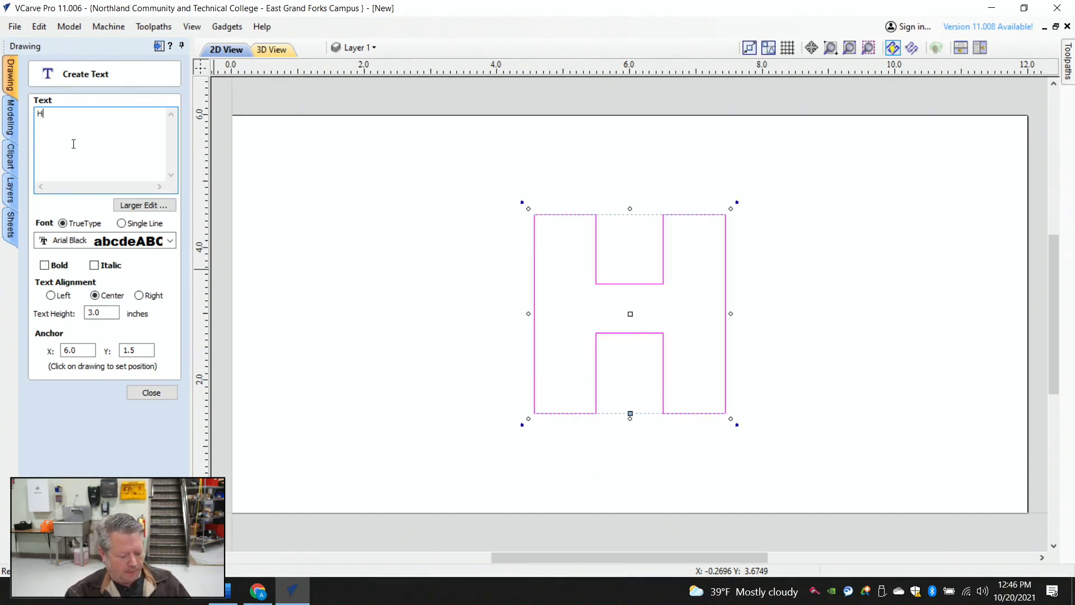
pyautogui.write('ide')
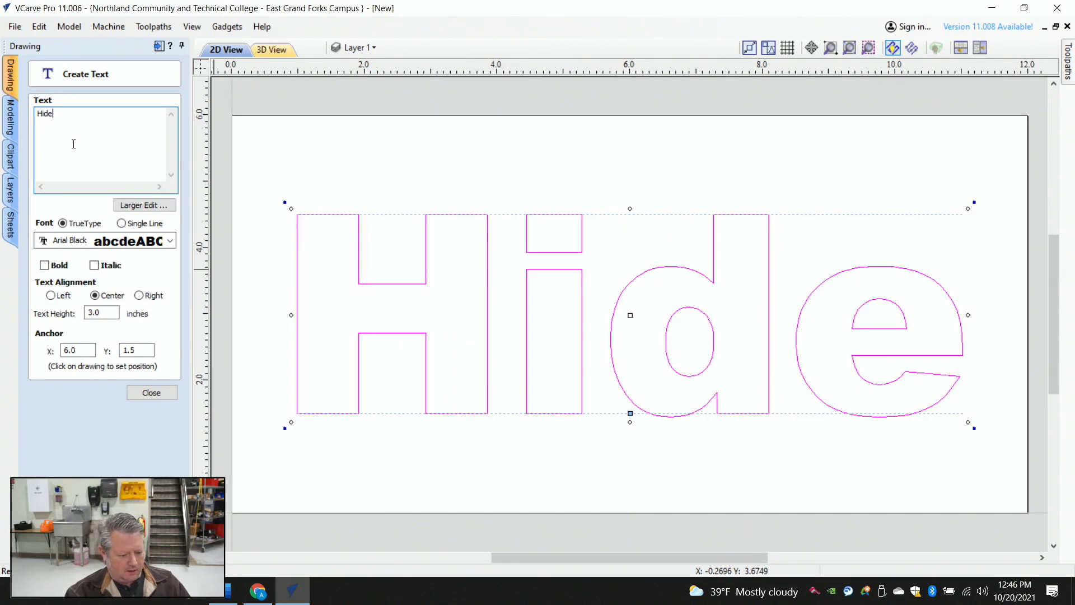
pyautogui.write('aw')
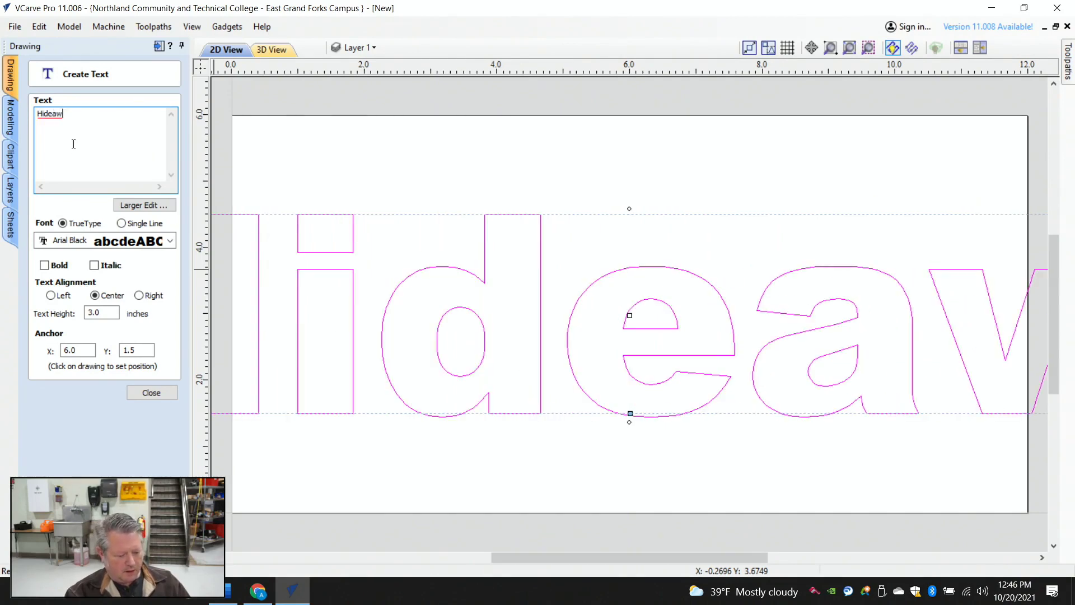
pyautogui.write('ay')
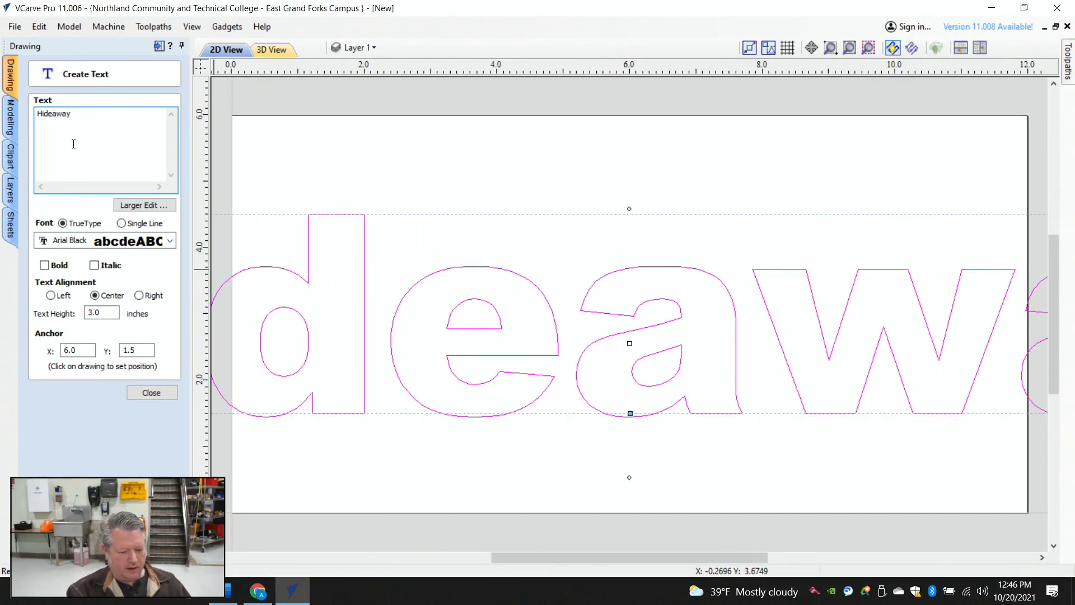
pyautogui.doubleClick(89, 112)
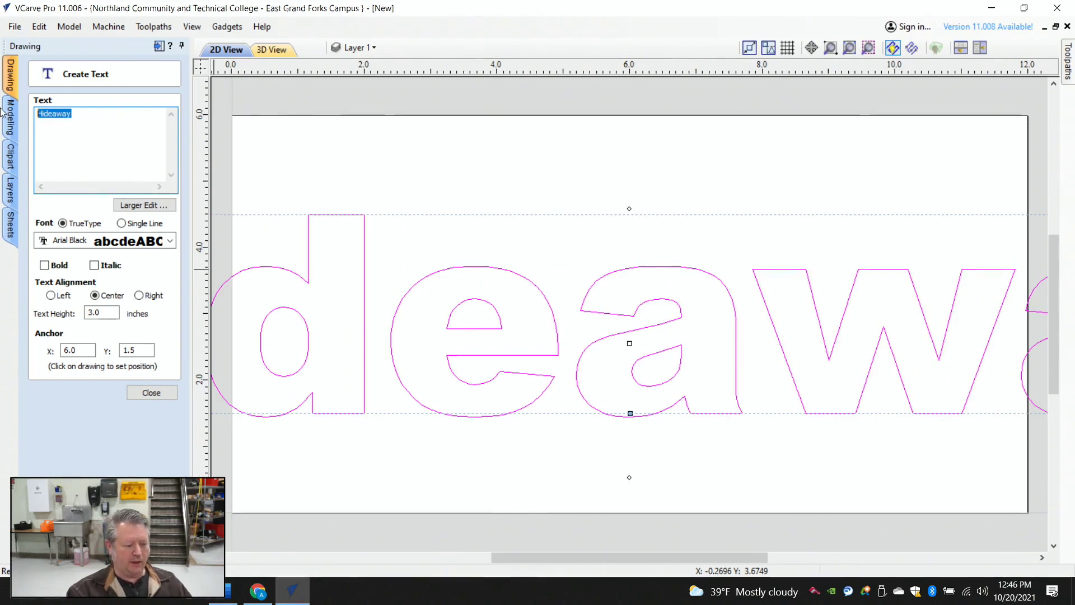
# Set the height of the Hideaway text to 1.5 inches
pyautogui.doubleClick(106, 314)
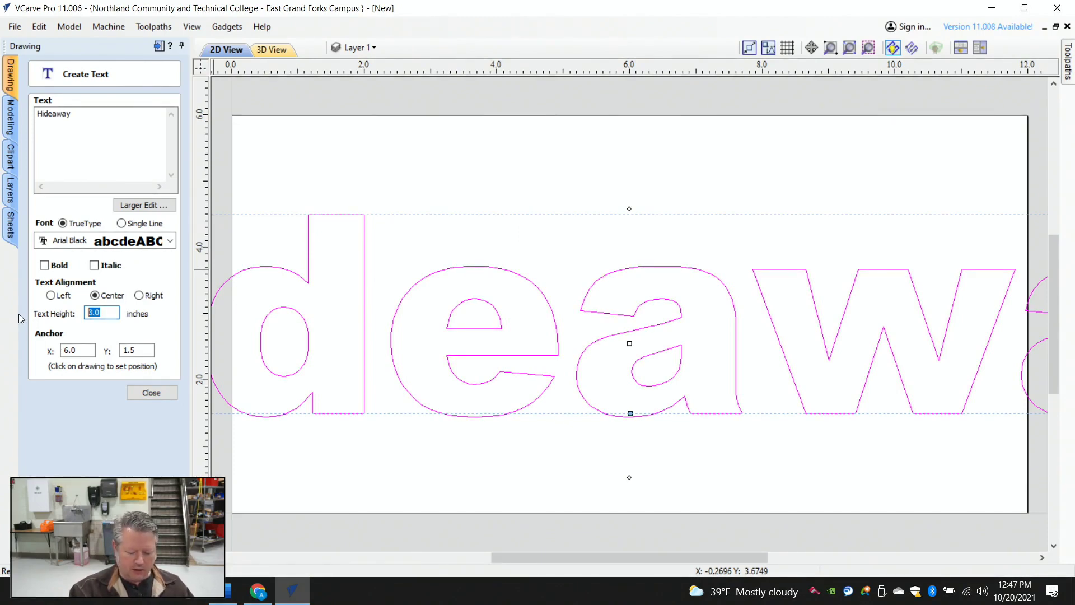
pyautogui.write('2')
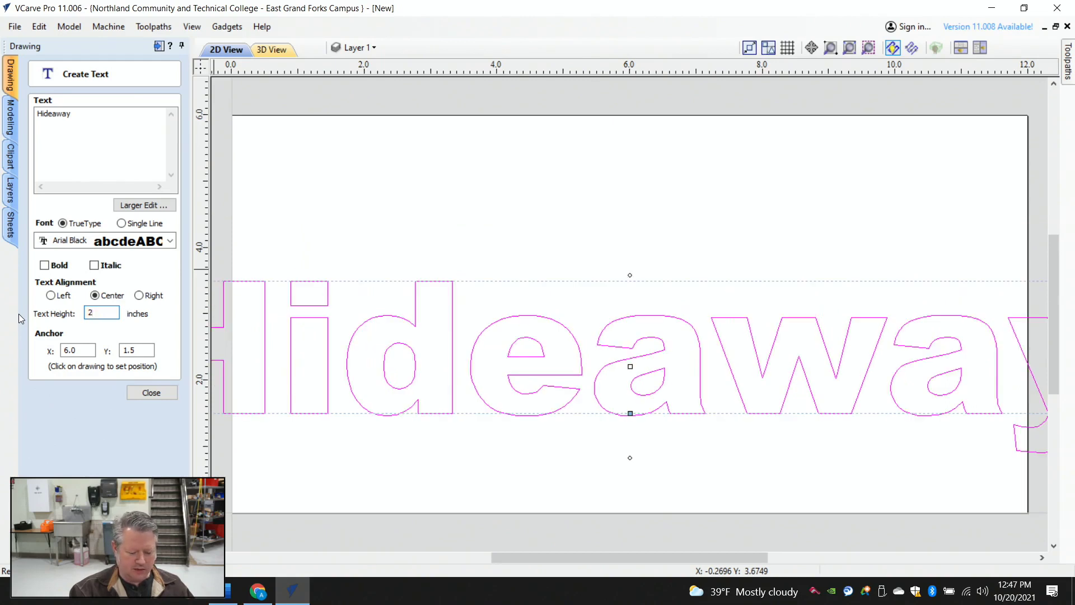
pyautogui.press('BackSpace')
pyautogui.write('1.5')
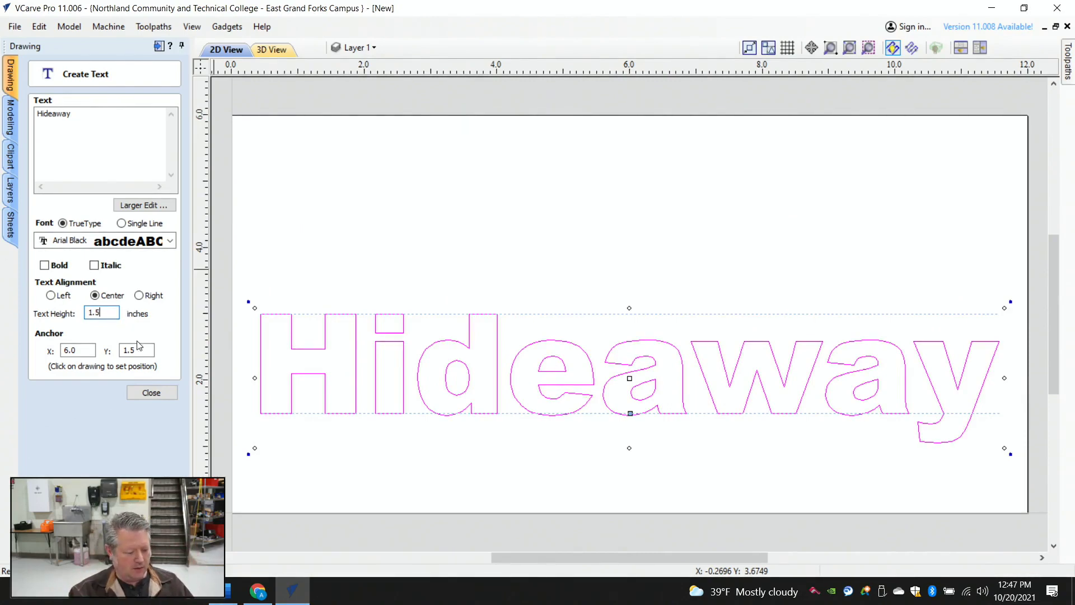
# Set the text's anchor Y position to 3 with X kept at 6.0, and finish creating the text
pyautogui.click(82, 351)
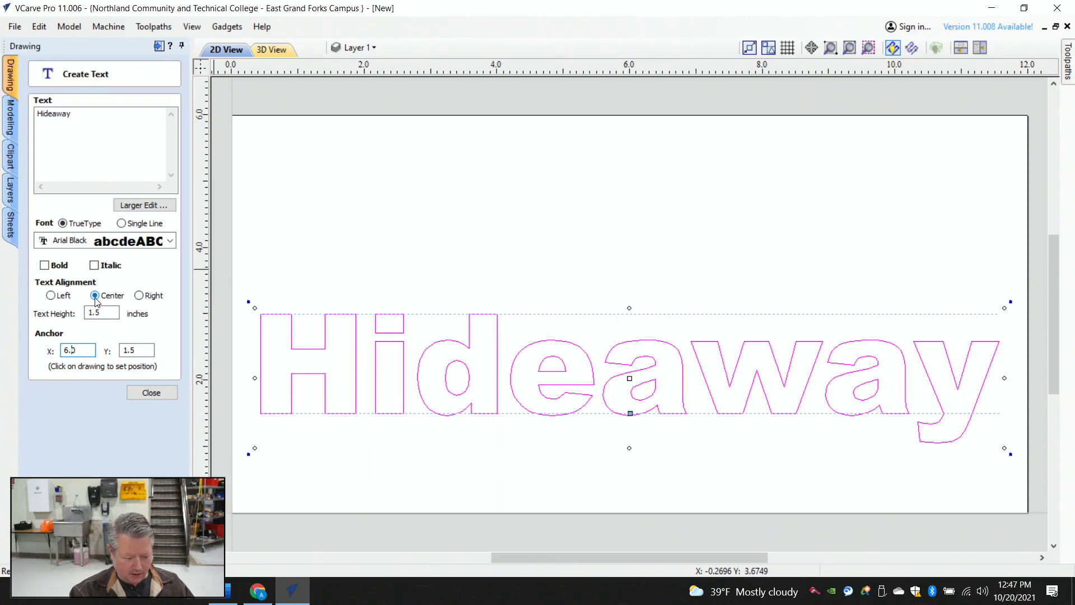
pyautogui.press('Tab')
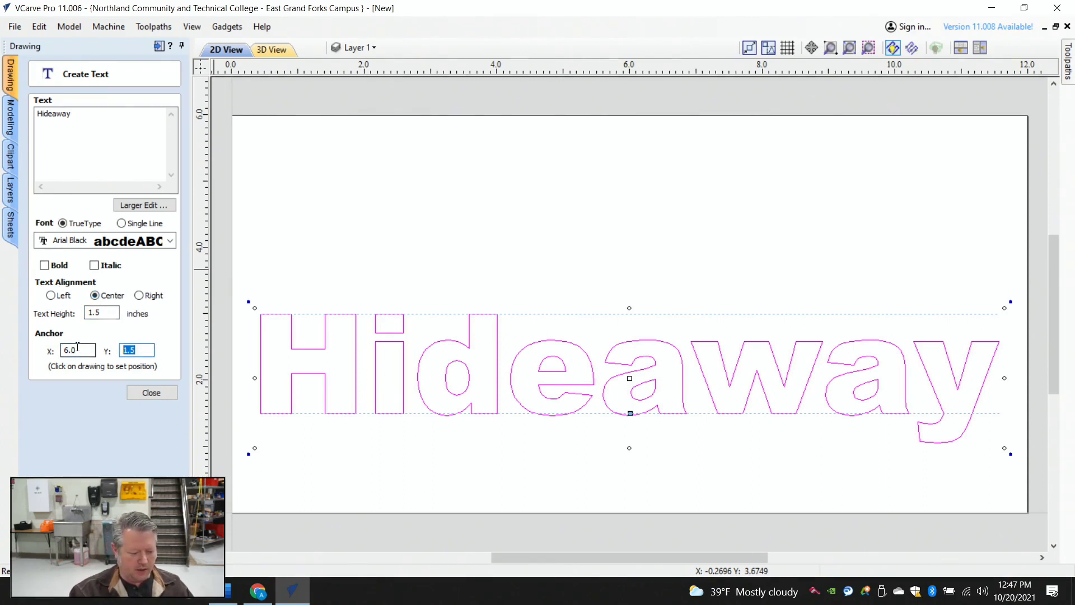
pyautogui.write('3')
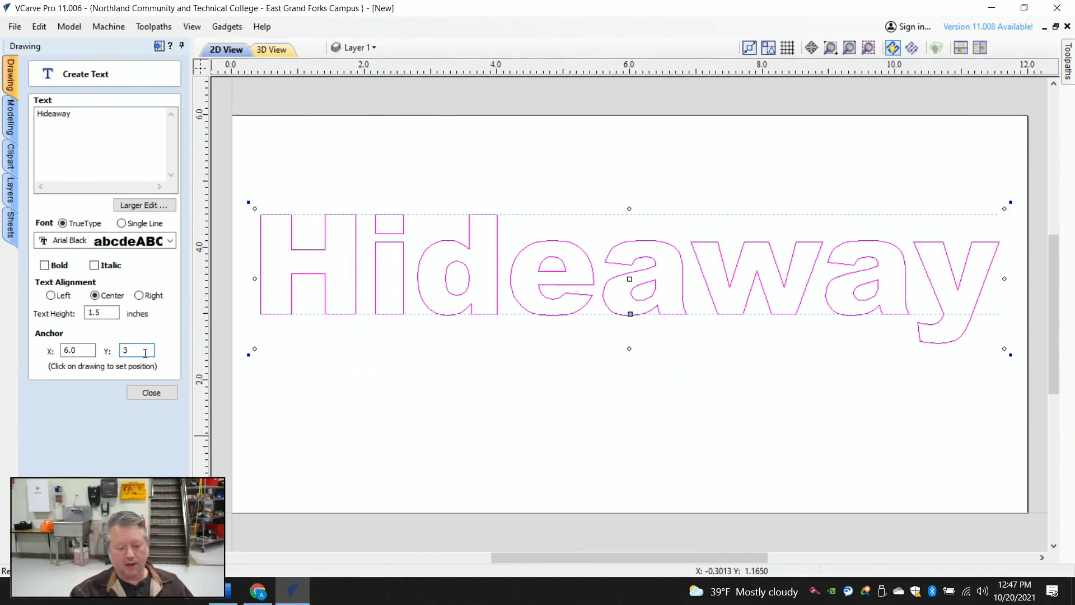
pyautogui.click(153, 394)
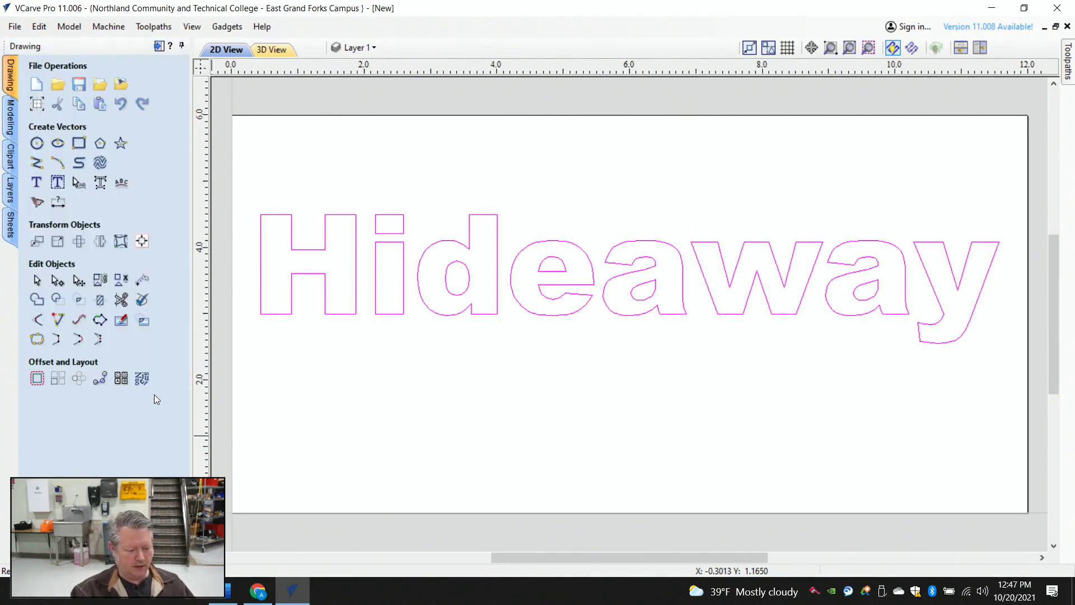
# Nudge the Hideaway text in small increments until it sits vertically centred on the board, and deselect it
pyautogui.click(440, 315)
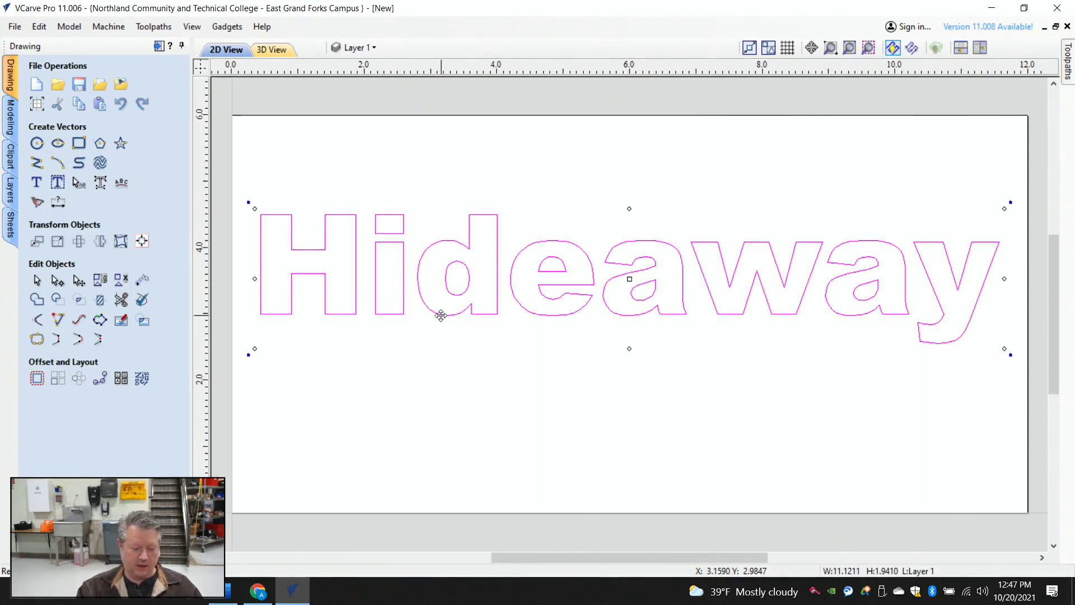
pyautogui.press('Down')
pyautogui.press('Down')
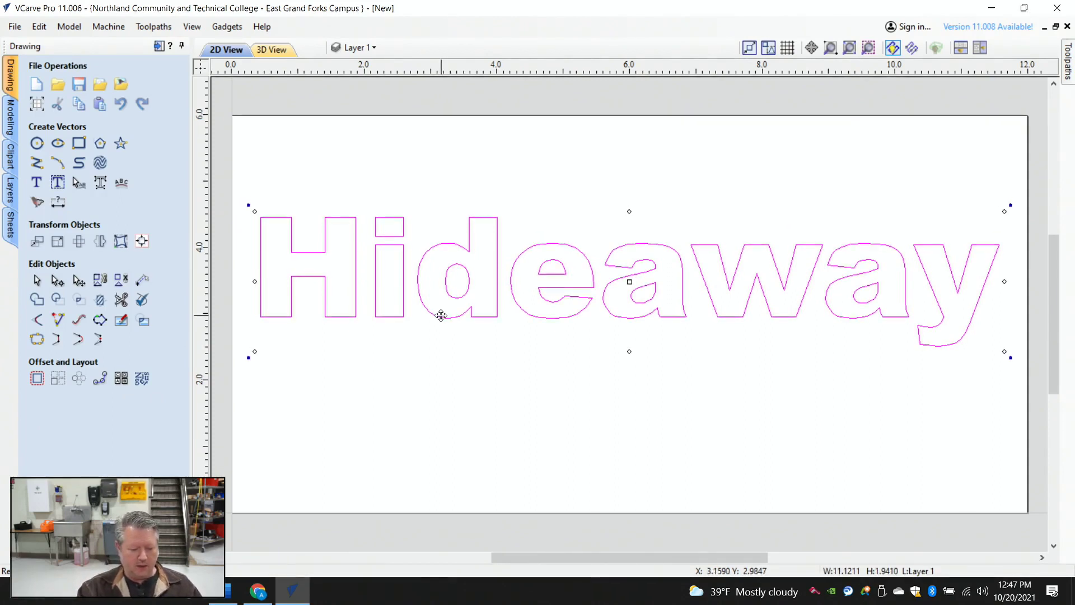
pyautogui.press('Up')
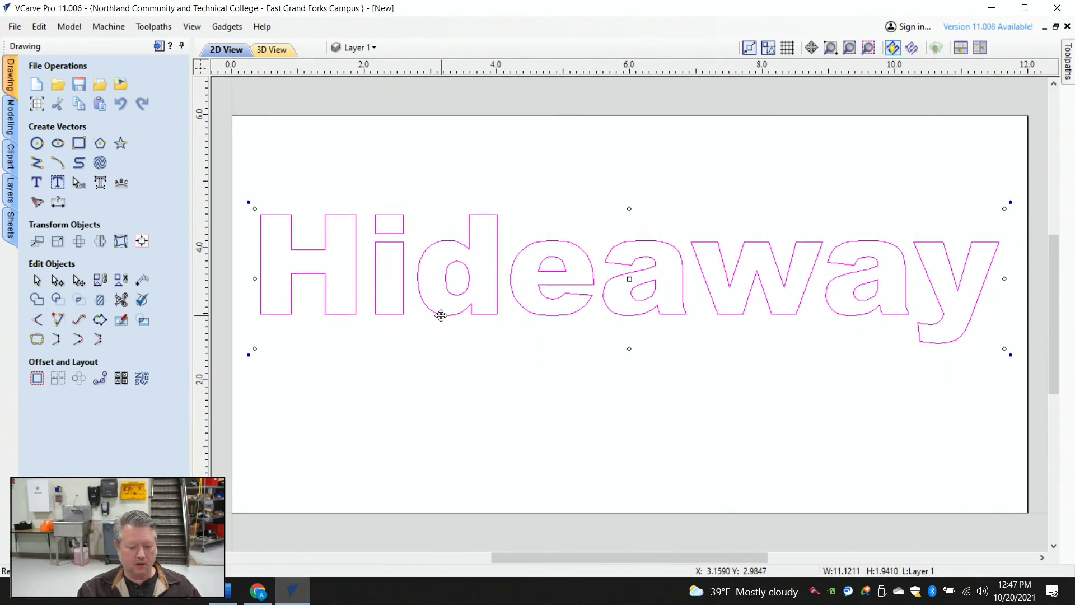
pyautogui.press('Right')
pyautogui.press('Down')
pyautogui.press('Down')
pyautogui.press('Down')
pyautogui.press('Down')
pyautogui.press('Down')
pyautogui.press('Down')
pyautogui.press('Down')
pyautogui.press('Down')
pyautogui.press('Down')
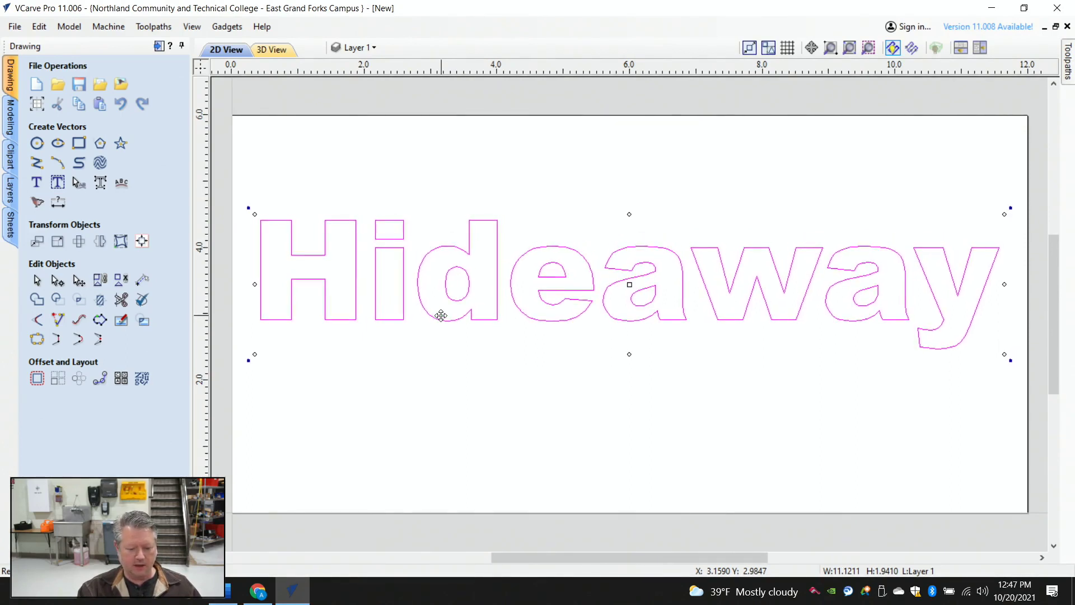
pyautogui.press('Left')
pyautogui.press('Down')
pyautogui.press('Down')
pyautogui.press('Down')
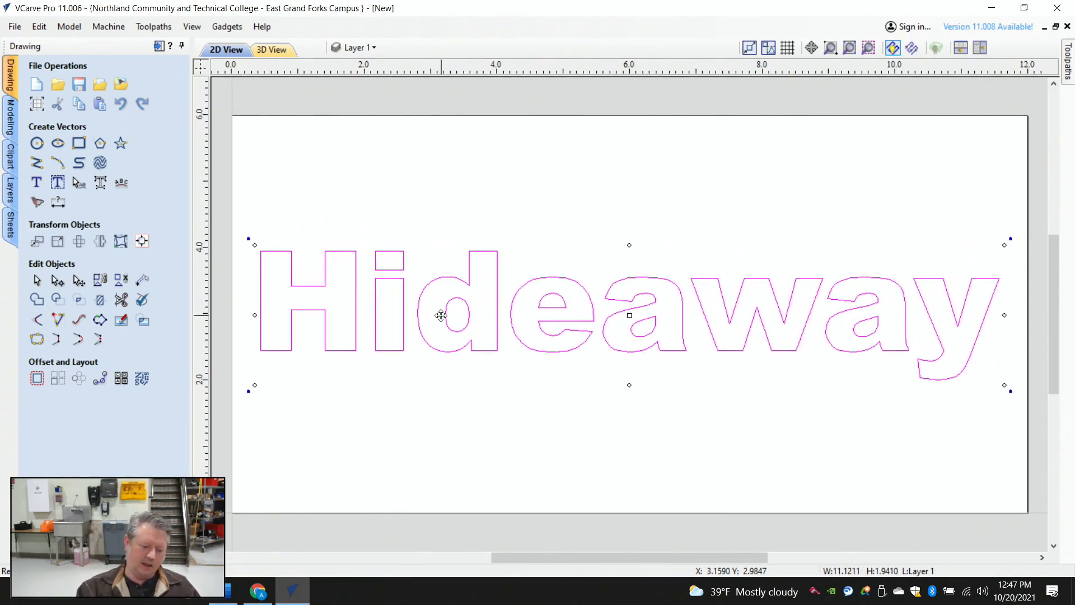
pyautogui.press('Up')
pyautogui.press('Up')
pyautogui.press('Up')
pyautogui.press('Up')
pyautogui.press('Up')
pyautogui.press('Up')
pyautogui.press('Up')
pyautogui.press('Up')
pyautogui.press('Up')
pyautogui.press('Up')
pyautogui.press('Up')
pyautogui.press('Up')
pyautogui.press('Up')
pyautogui.press('Up')
pyautogui.press('Up')
pyautogui.press('Up')
pyautogui.press('Up')
pyautogui.press('Up')
pyautogui.press('Up')
pyautogui.press('Up')
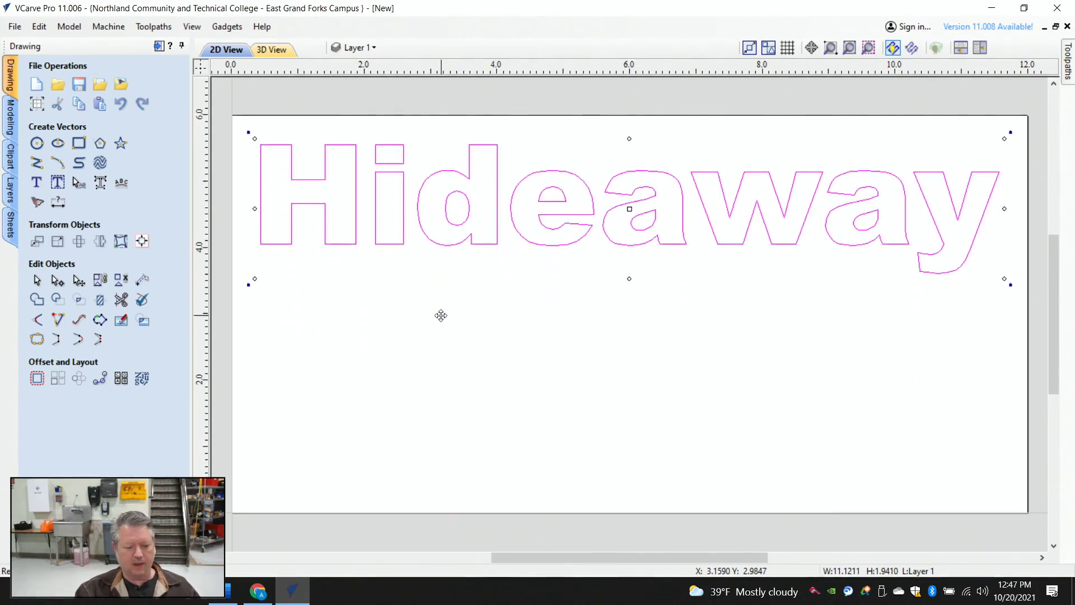
pyautogui.press('Down')
pyautogui.press('Down')
pyautogui.press('Down')
pyautogui.press('Down')
pyautogui.press('Down')
pyautogui.press('Down')
pyautogui.press('Down')
pyautogui.press('Down')
pyautogui.press('Down')
pyautogui.press('Down')
pyautogui.press('Down')
pyautogui.press('Down')
pyautogui.press('Down')
pyautogui.press('Down')
pyautogui.press('Down')
pyautogui.press('Down')
pyautogui.press('Down')
pyautogui.press('Down')
pyautogui.press('Down')
pyautogui.press('Down')
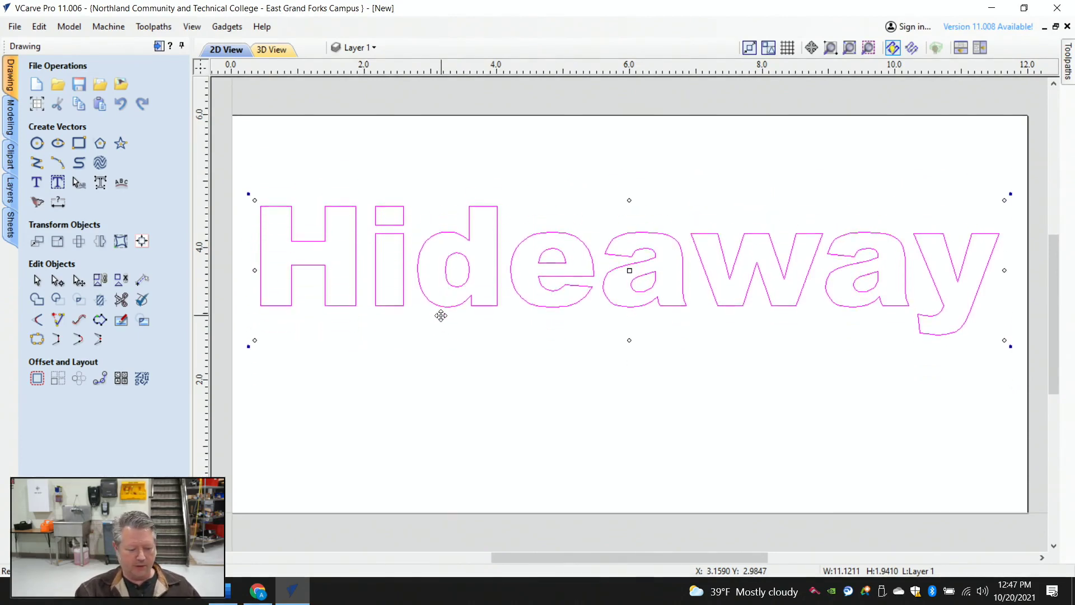
pyautogui.press('Down')
pyautogui.press('Down')
pyautogui.press('Down')
pyautogui.press('Down')
pyautogui.press('Down')
pyautogui.press('Down')
pyautogui.press('Down')
pyautogui.press('Down')
pyautogui.press('Down')
pyautogui.press('Down')
pyautogui.press('Down')
pyautogui.press('Down')
pyautogui.press('Down')
pyautogui.press('Down')
pyautogui.press('Down')
pyautogui.press('Down')
pyautogui.press('Down')
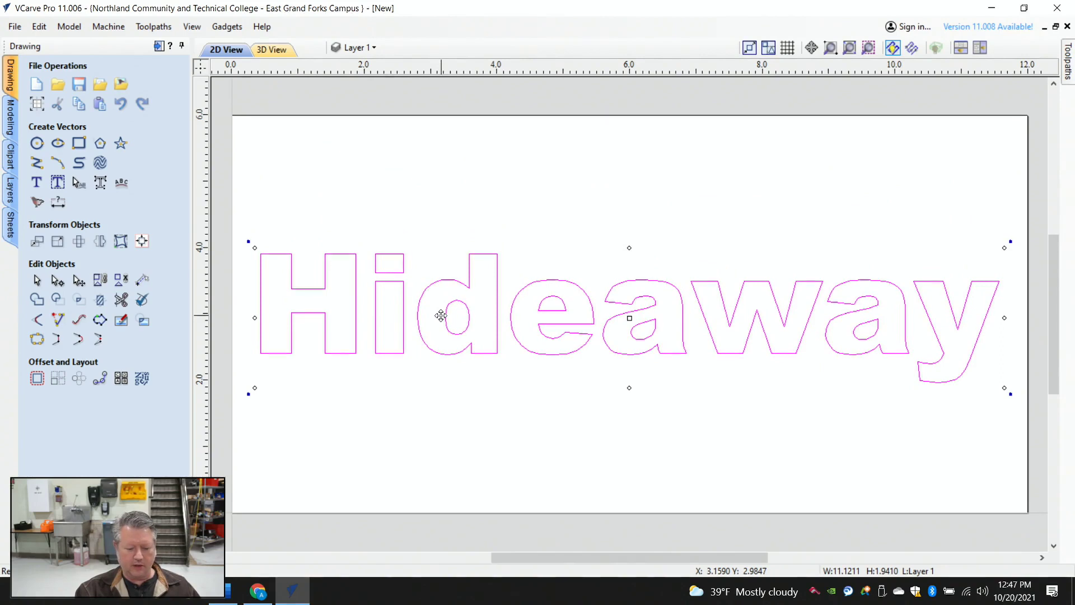
pyautogui.press('Up')
pyautogui.press('Right')
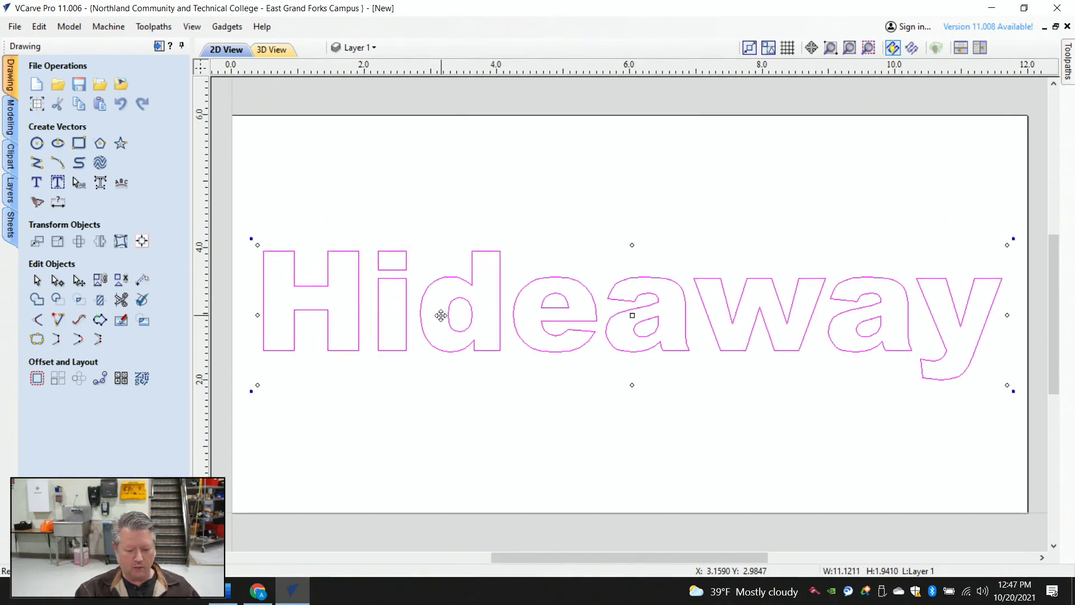
pyautogui.press('Left')
pyautogui.click(509, 445)
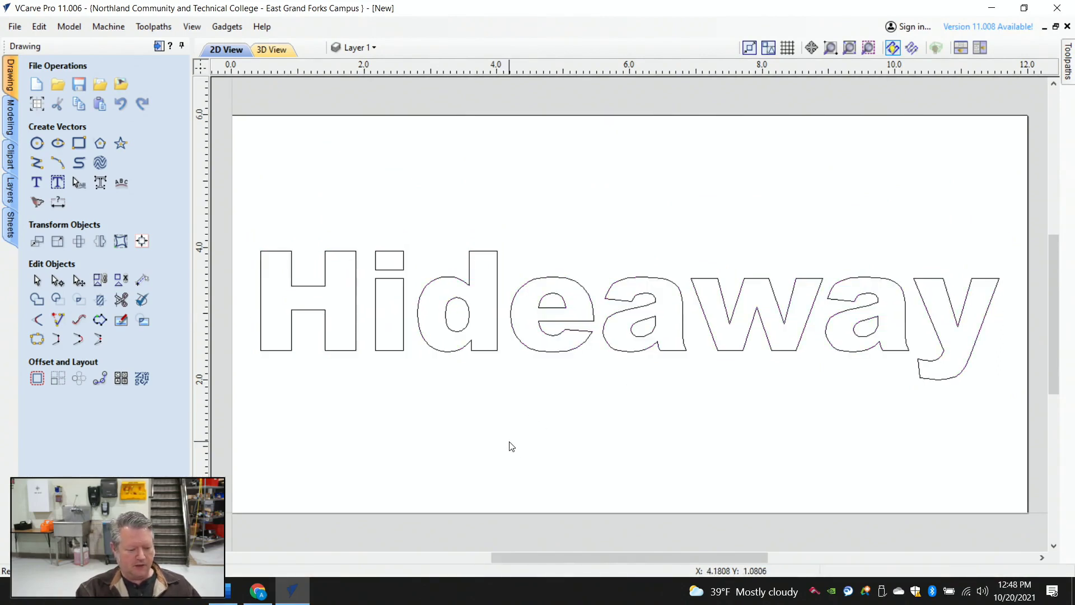
# Start a V-Carve / Engraving toolpath for the Hideaway text
pyautogui.click(458, 353)
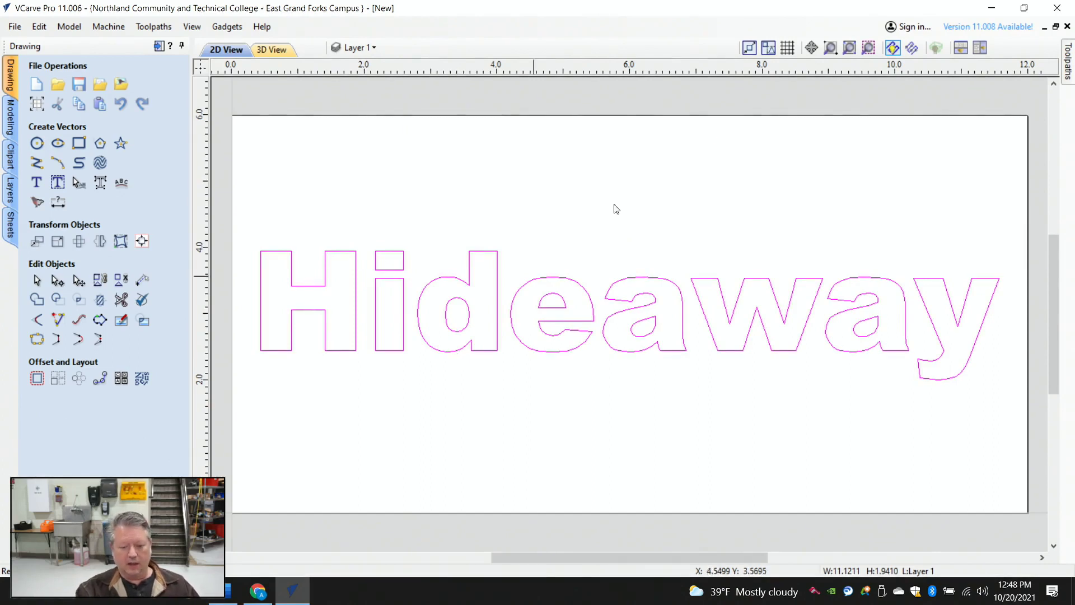
pyautogui.click(1068, 62)
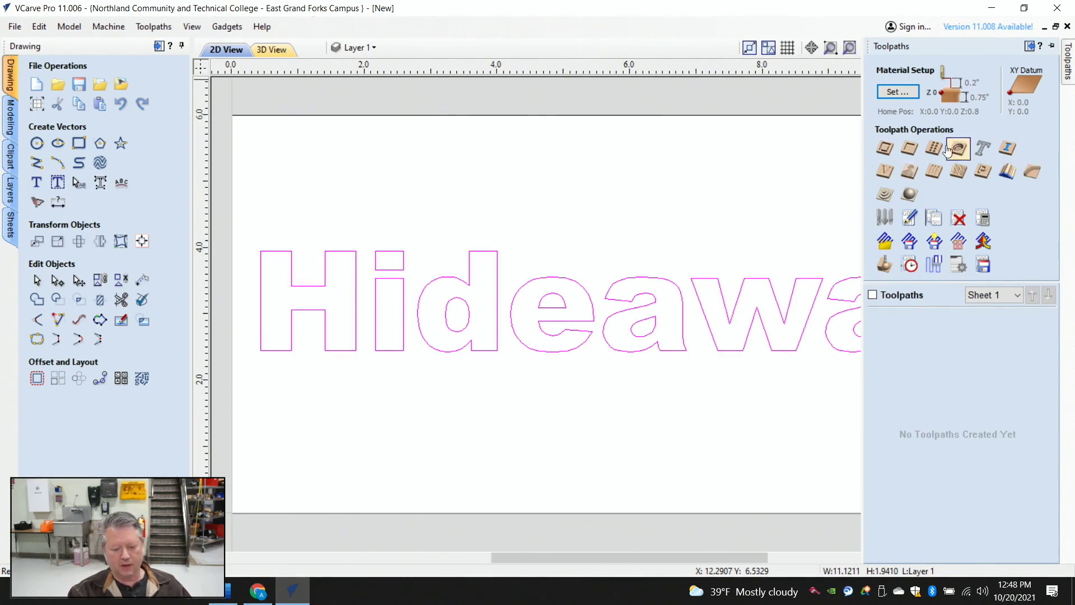
pyautogui.click(890, 173)
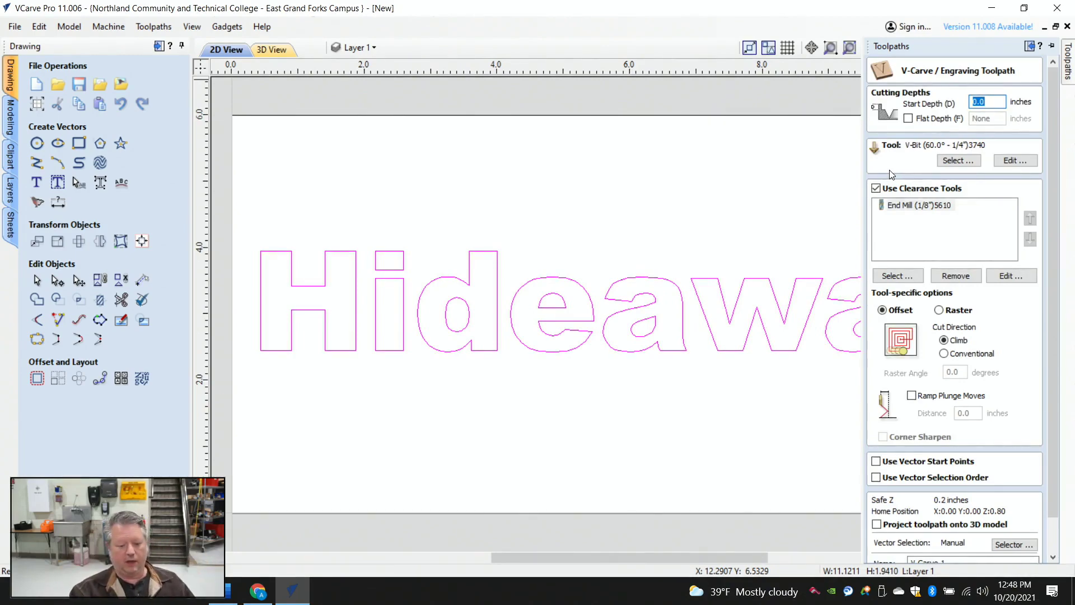
# Check the geometry and pass depth of the wood V-Bit (60.0° - 1/4")3740 in the tool database and select it for the toolpath
pyautogui.click(958, 160)
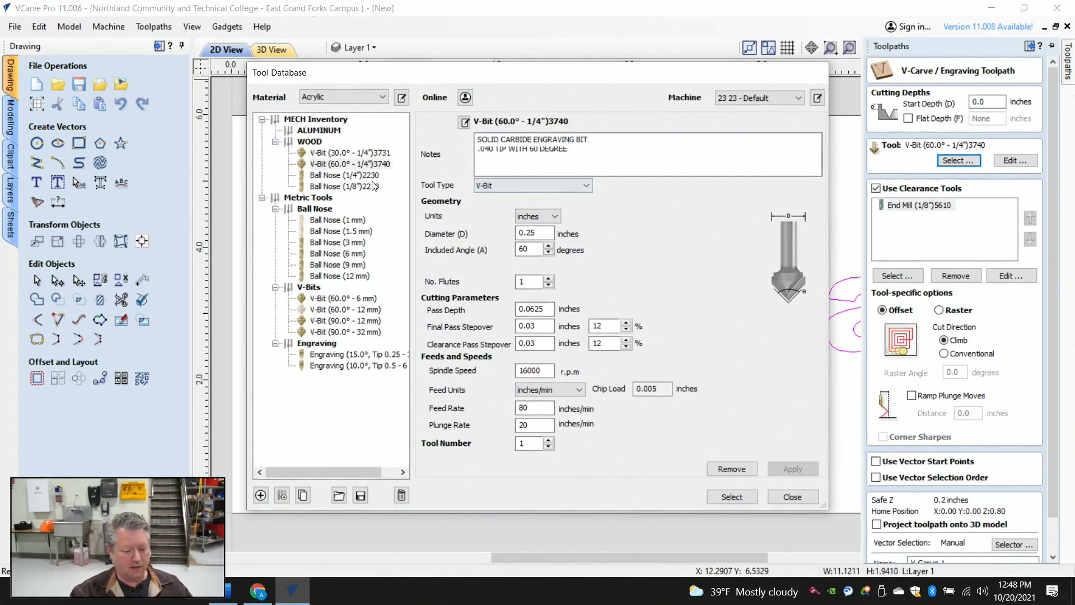
pyautogui.click(336, 164)
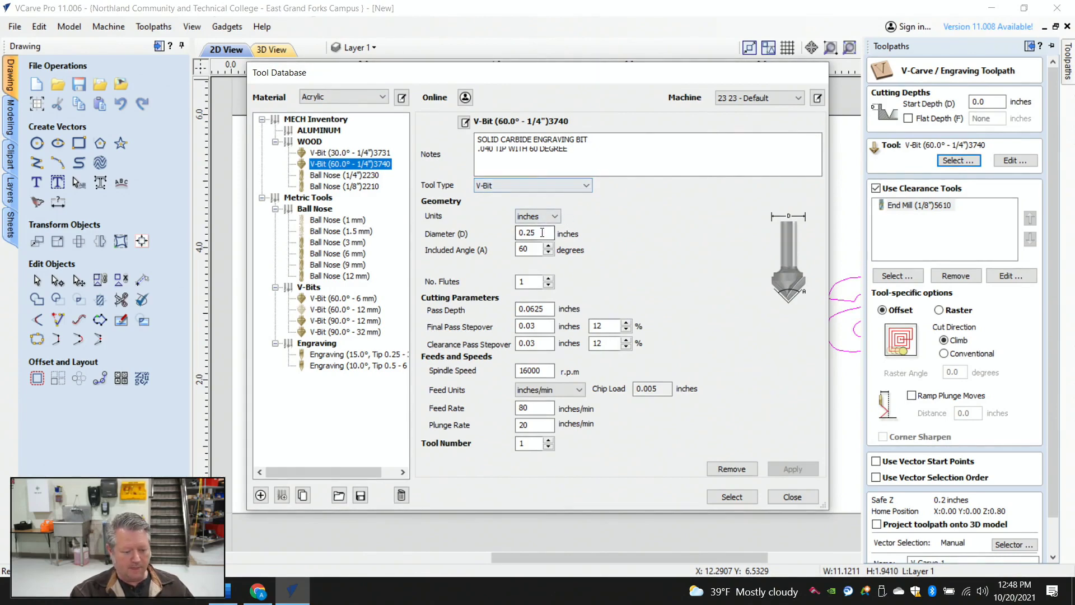
pyautogui.click(543, 234)
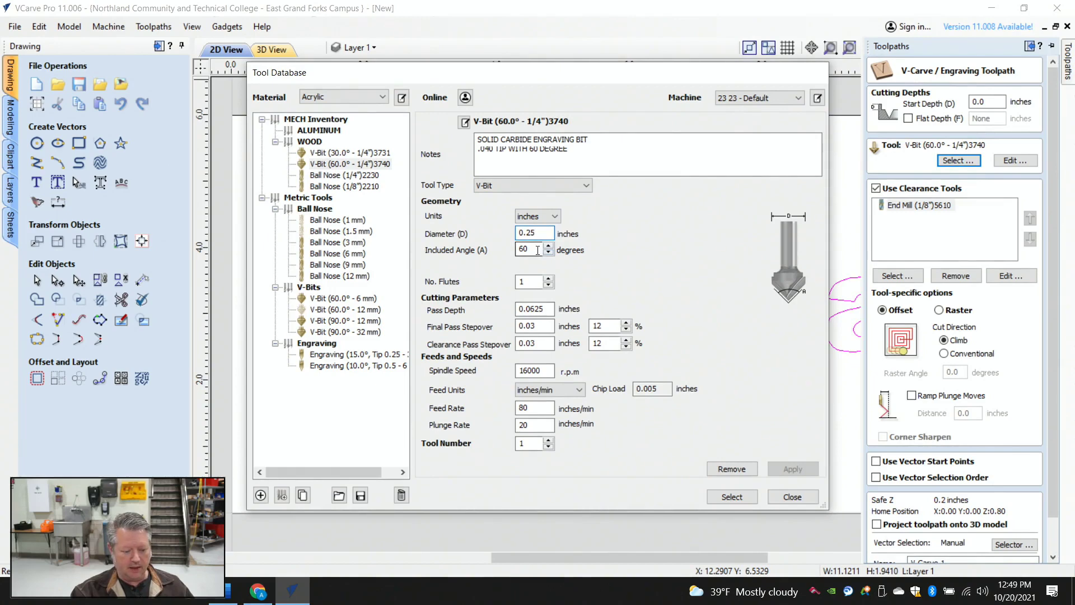
pyautogui.click(546, 308)
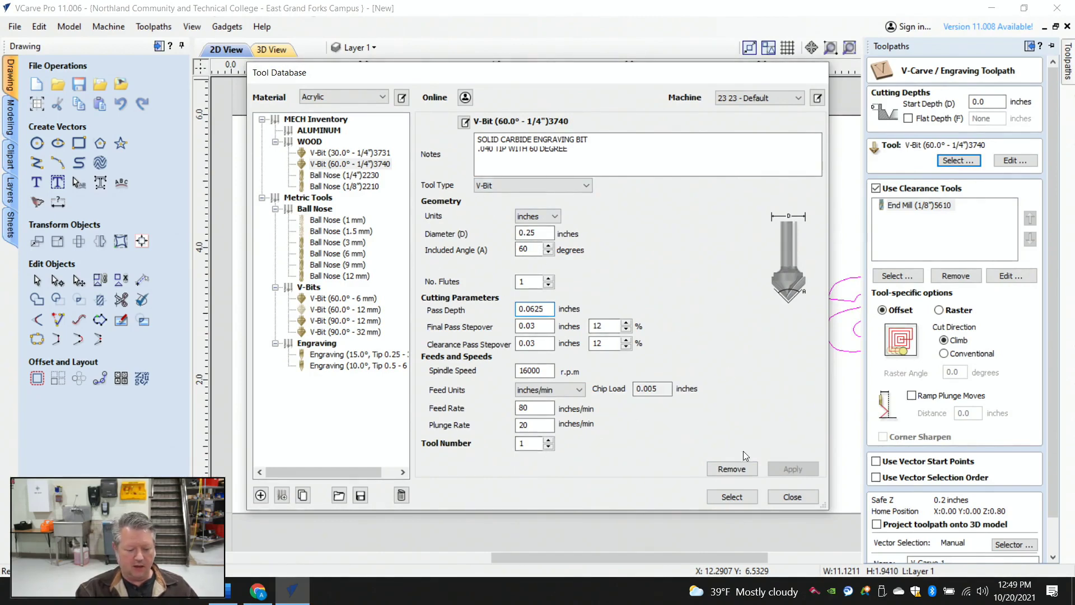
pyautogui.click(745, 498)
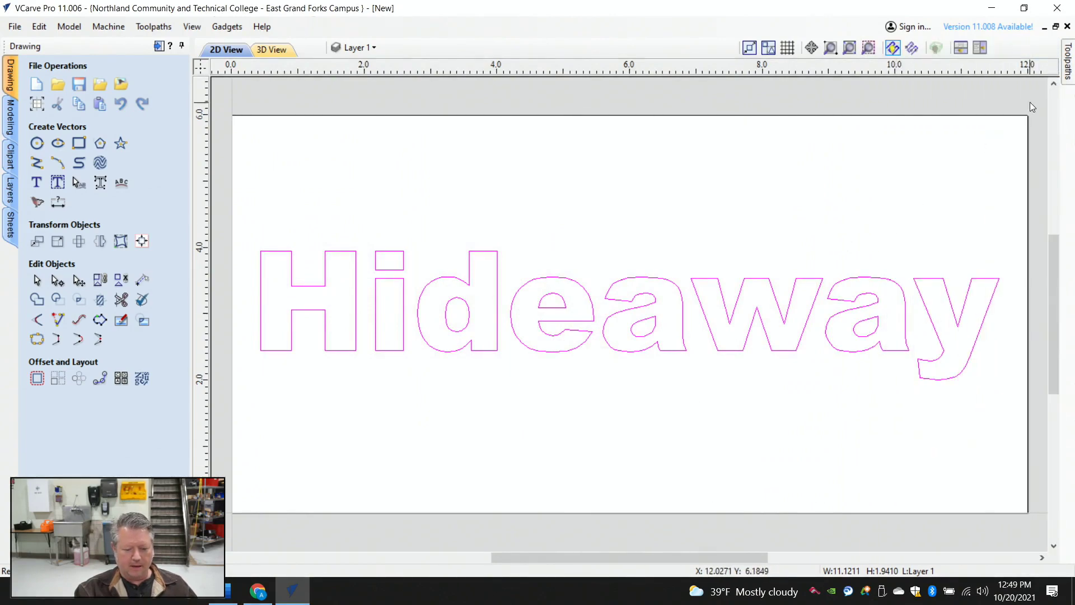
# Keep the toolpath settings permanently docked beside the drawing and turn off the clearance tools
pyautogui.click(1068, 63)
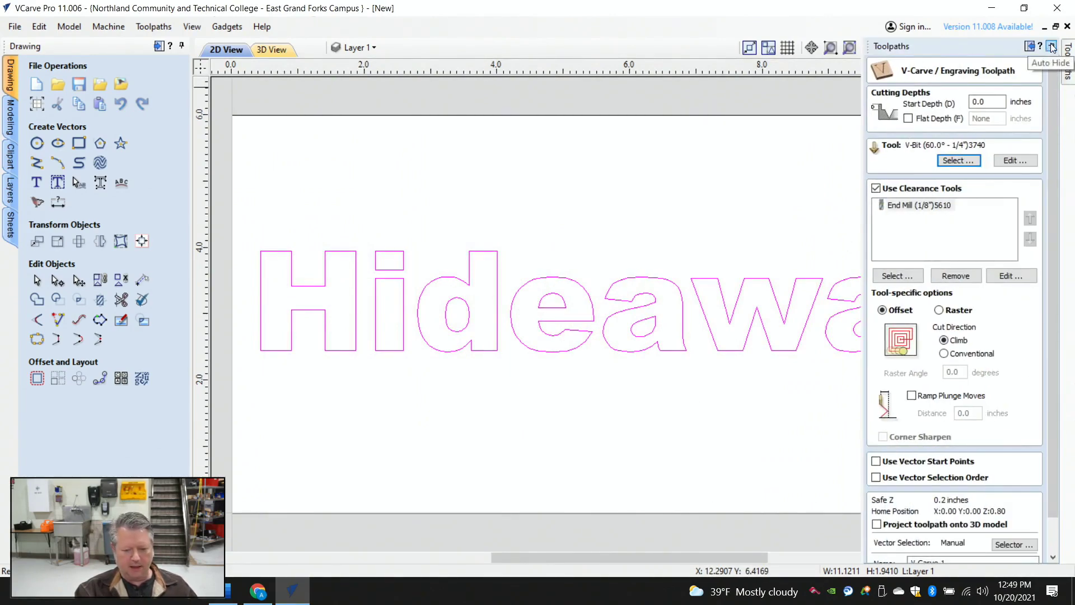
pyautogui.click(1052, 47)
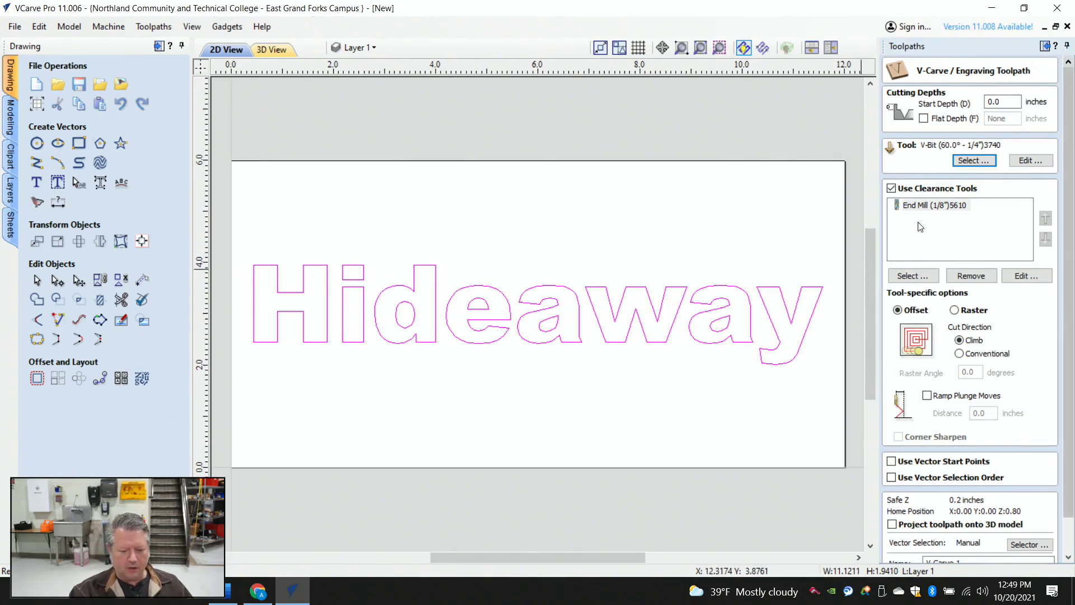
pyautogui.click(891, 190)
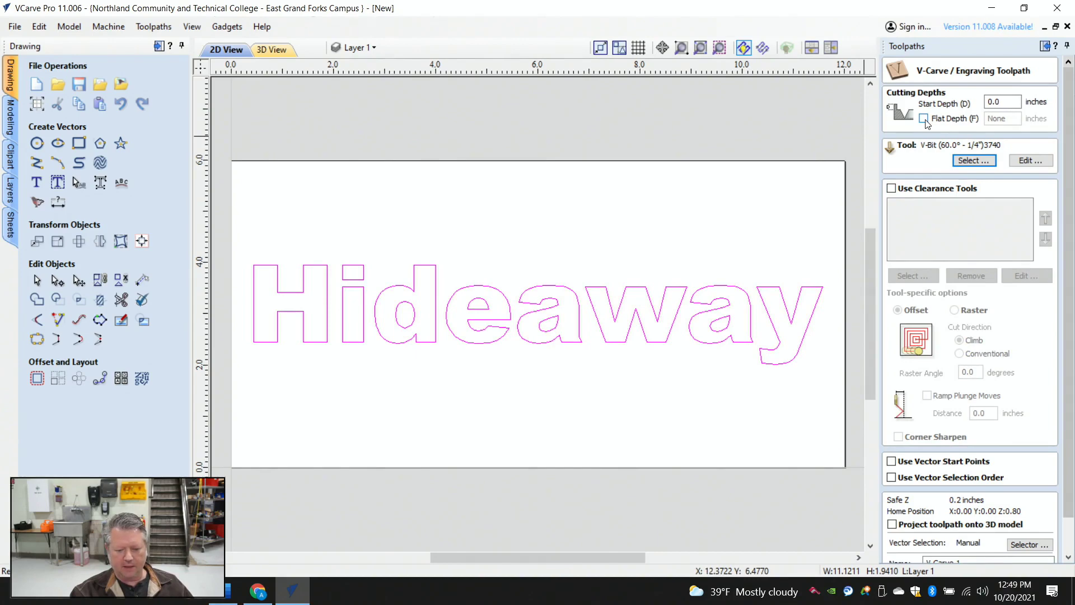
# Calculate the V-Carve 1 toolpath with a start depth of 0.0 inches and no flat depth
pyautogui.click(1011, 102)
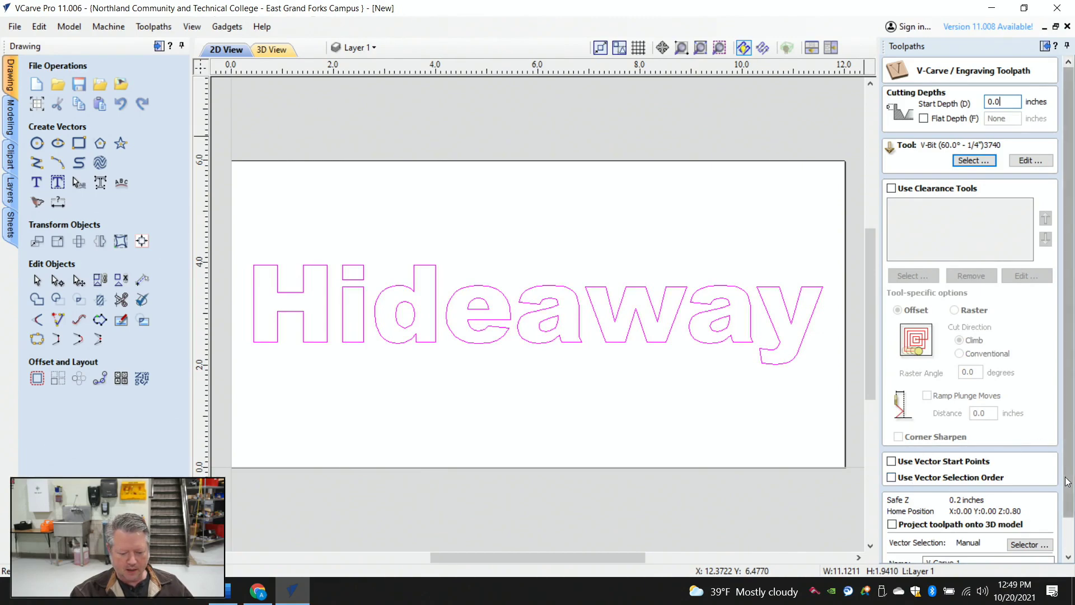
pyautogui.scroll(-2, 1070, 436)
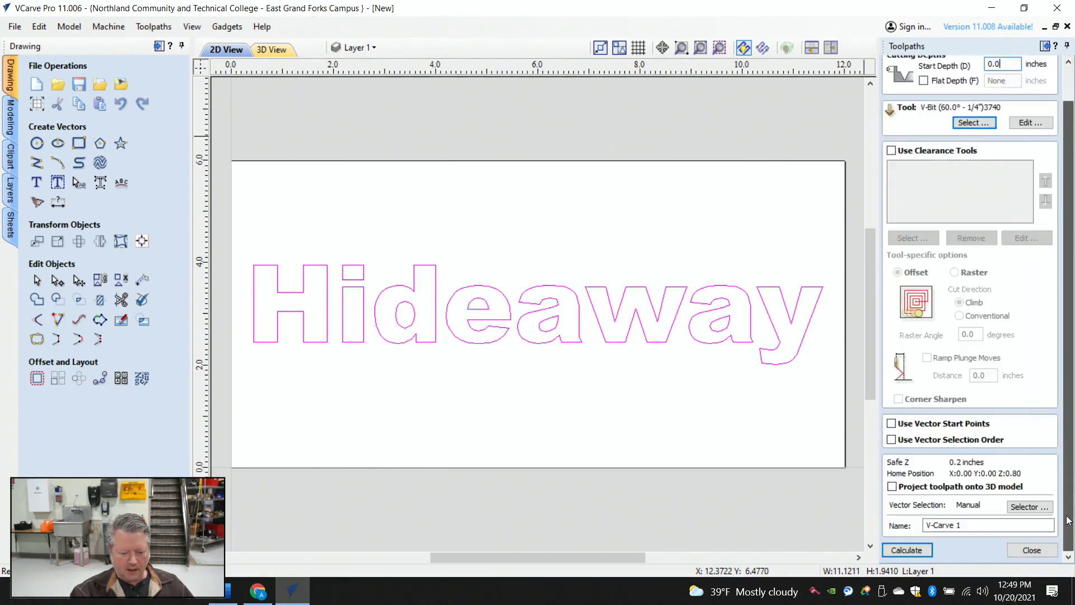
pyautogui.click(914, 550)
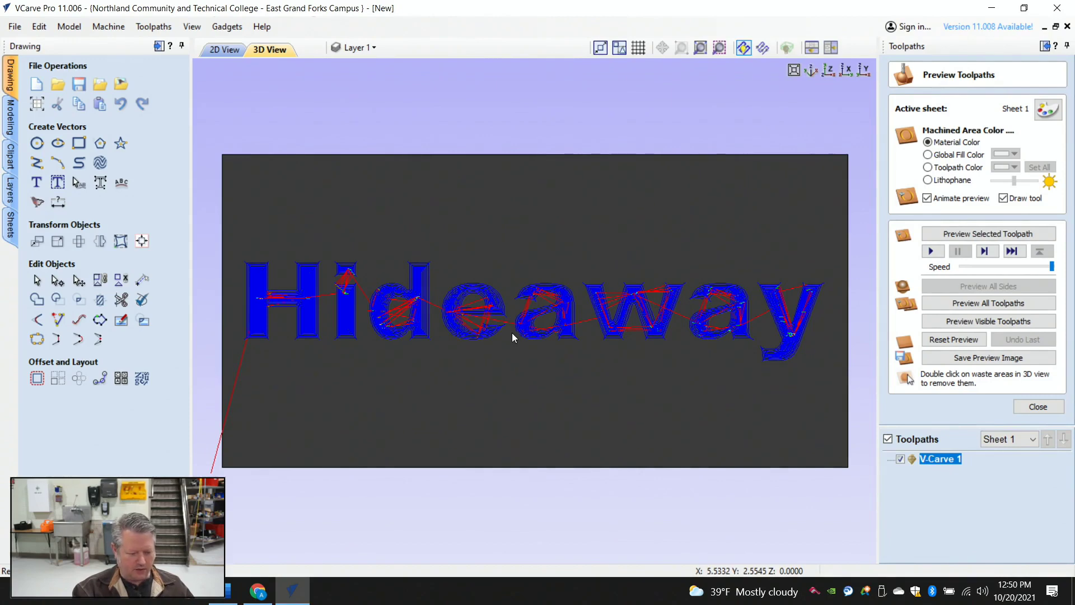
# Examine the calculated toolpath up close at an angle in 3D and simulate all toolpaths on the board
pyautogui.scroll(3, 512, 333)
pyautogui.scroll(-3, 515, 362)
pyautogui.scroll(1, 515, 359)
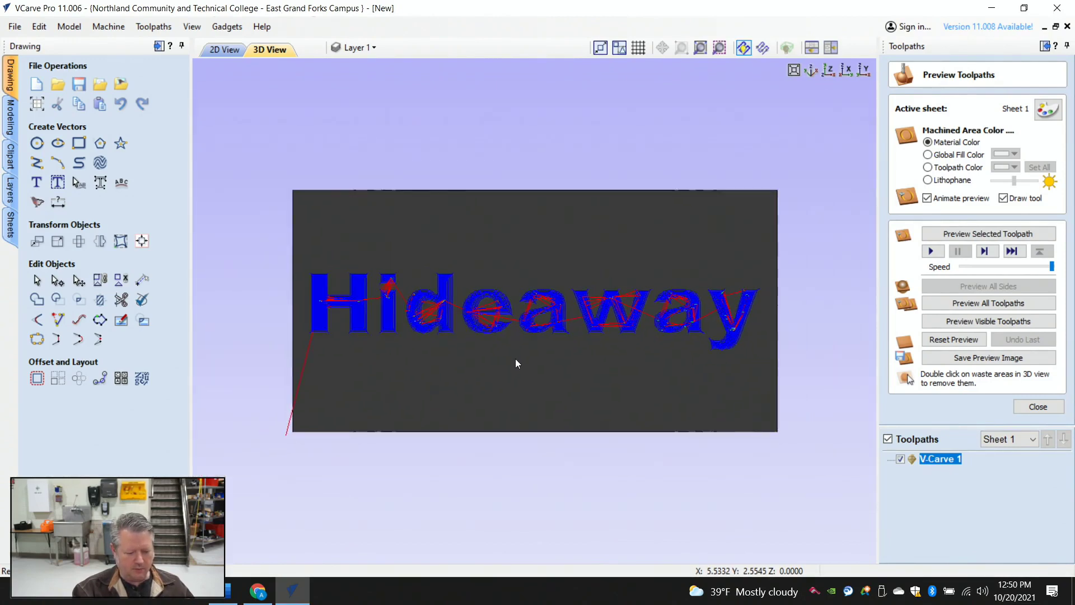
pyautogui.scroll(-1, 518, 357)
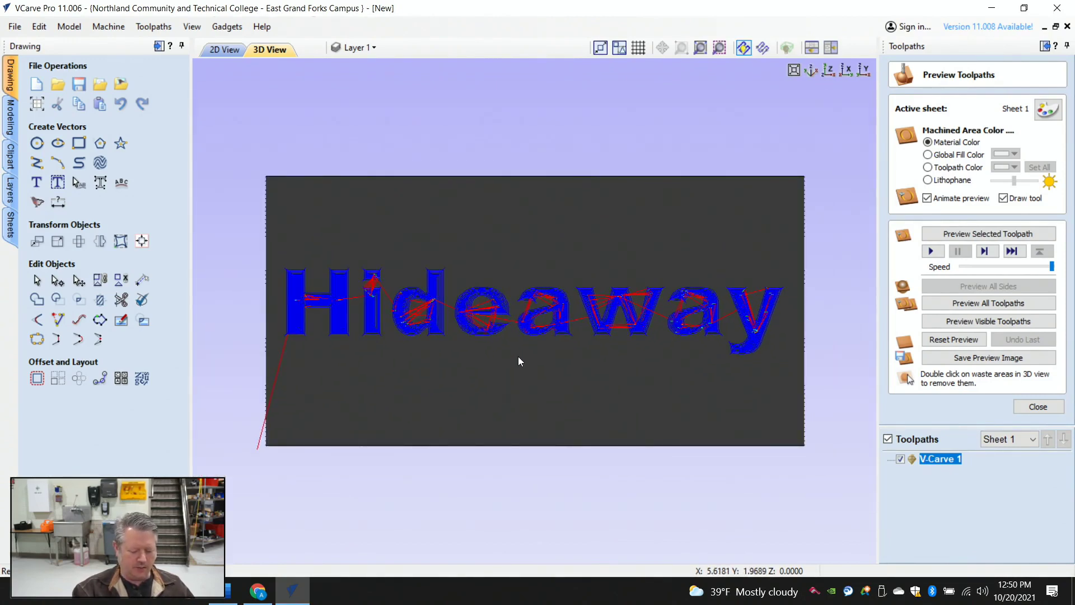
pyautogui.moveTo(445, 344); pyautogui.dragTo(565, 168)
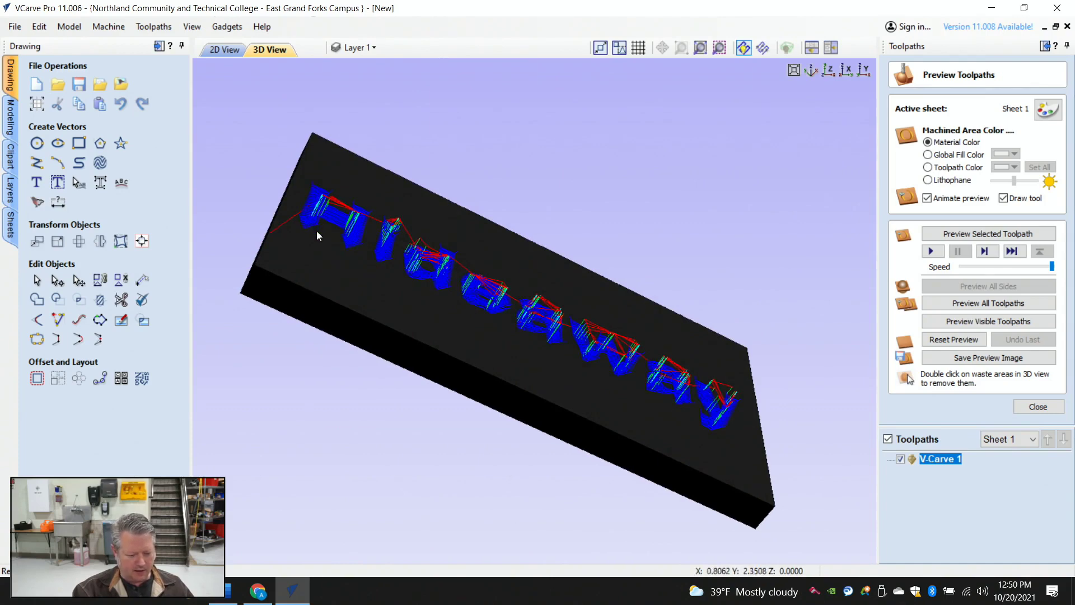
pyautogui.moveTo(317, 230); pyautogui.dragTo(353, 191)
pyautogui.scroll(8, 359, 174)
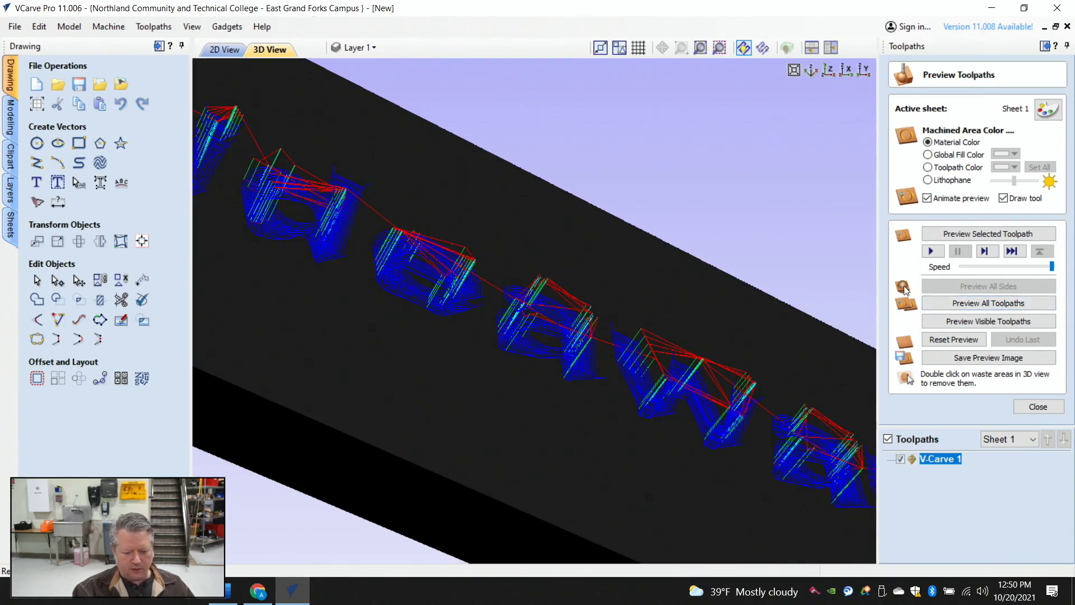
pyautogui.click(959, 305)
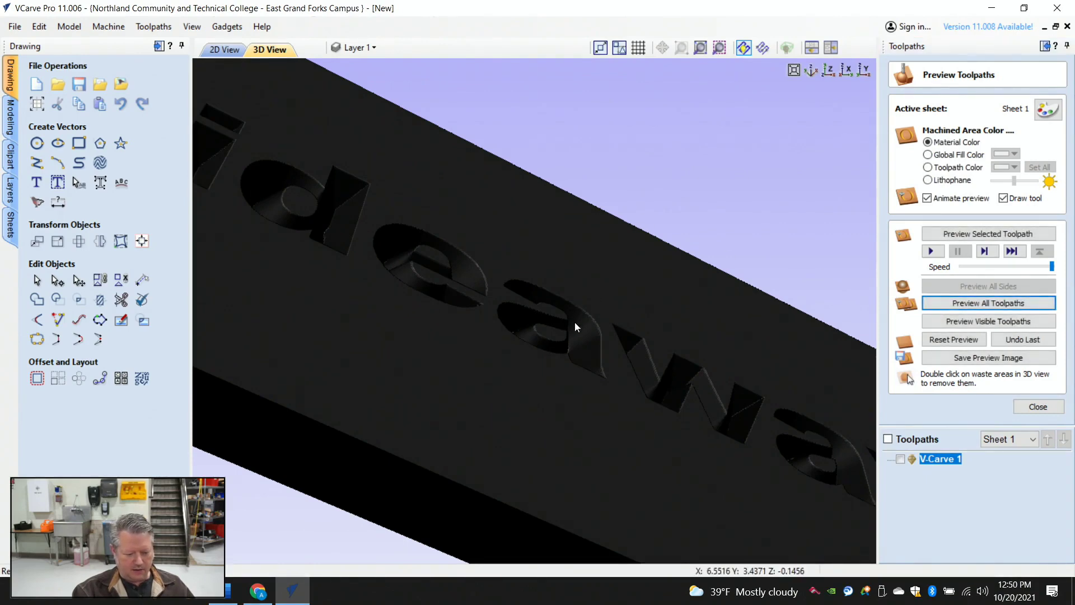
pyautogui.moveTo(574, 321); pyautogui.dragTo(528, 358)
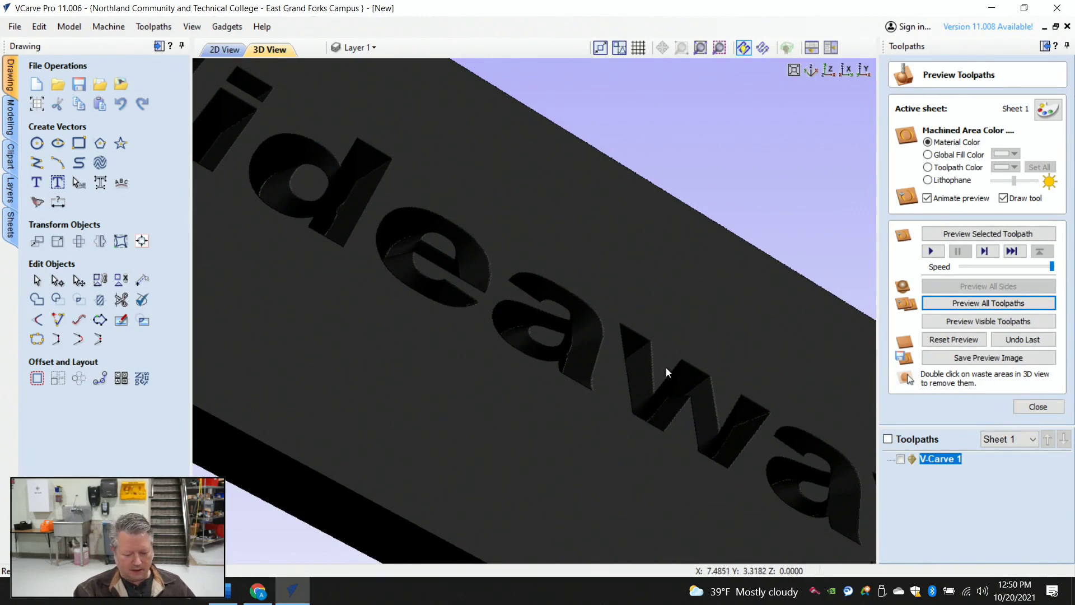
# Show the V-Carve 1 toolpath lines over the simulated carving and close the toolpath preview
pyautogui.moveTo(903, 459)
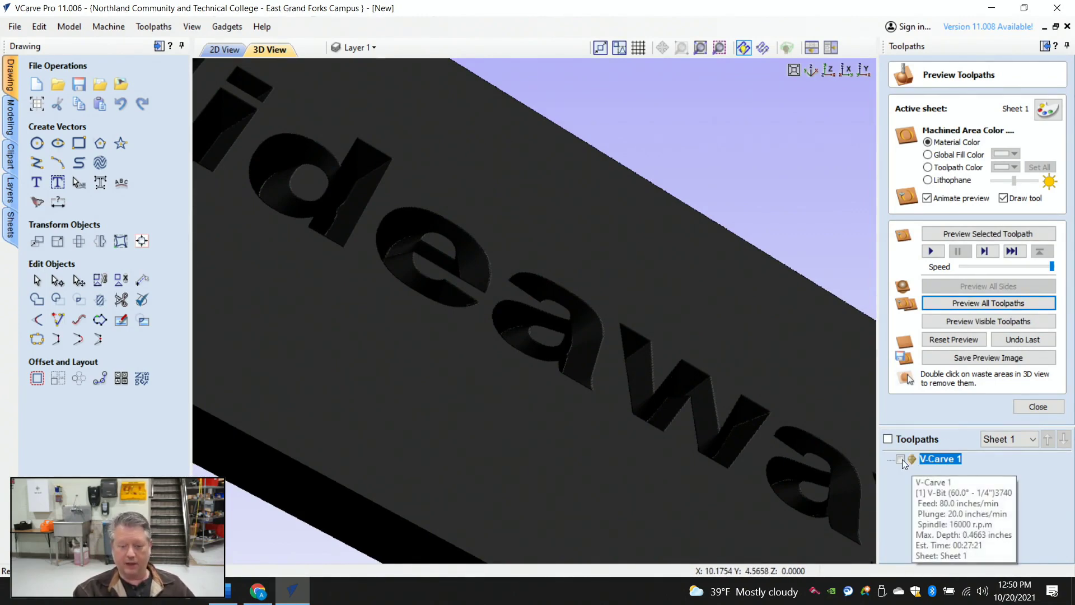
pyautogui.click(901, 459)
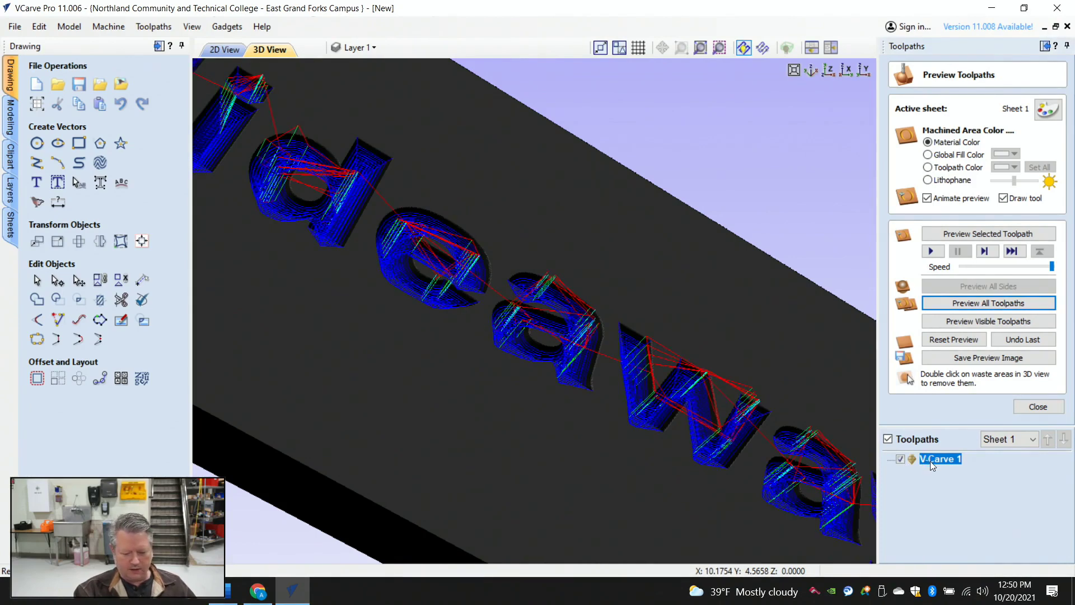
pyautogui.click(930, 461)
pyautogui.click(929, 461)
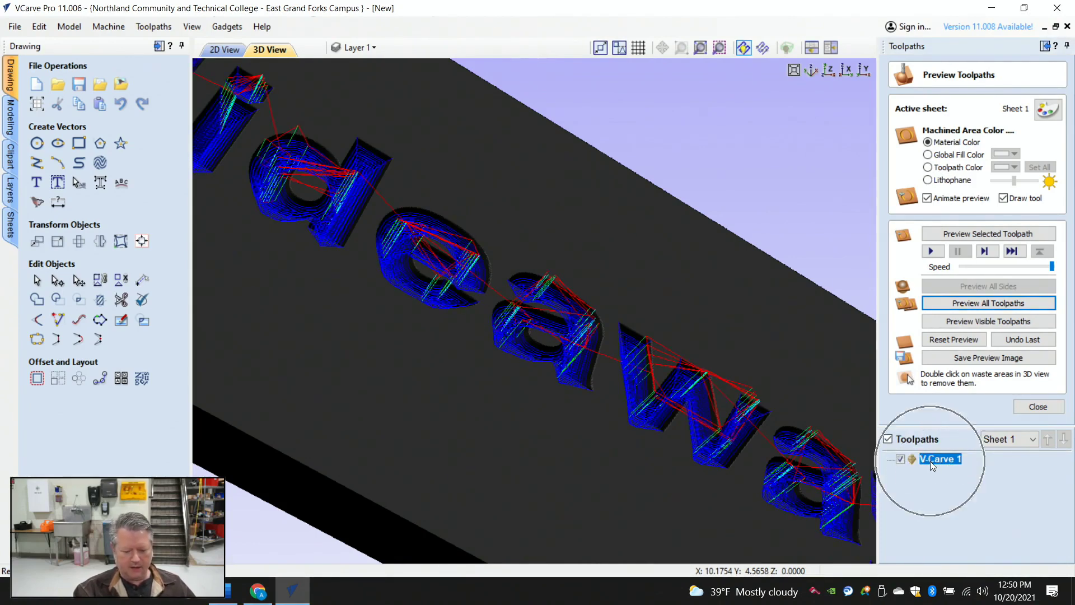
pyautogui.click(1039, 406)
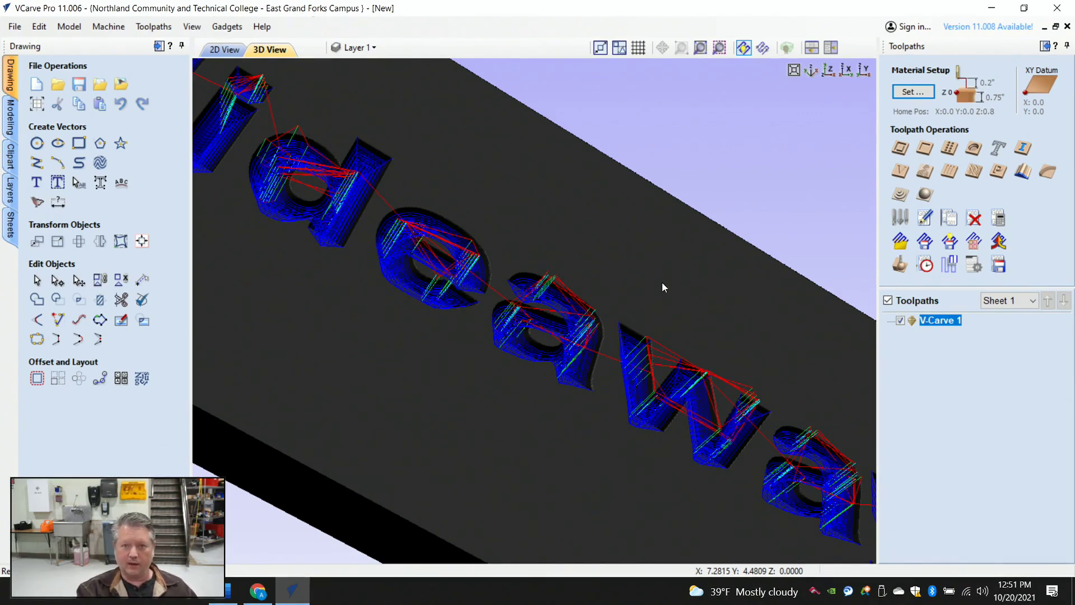
# Begin saving the toolpaths, using the ShopSabre m5 Arcs (inch) (*.tap) post processor
pyautogui.click(1001, 267)
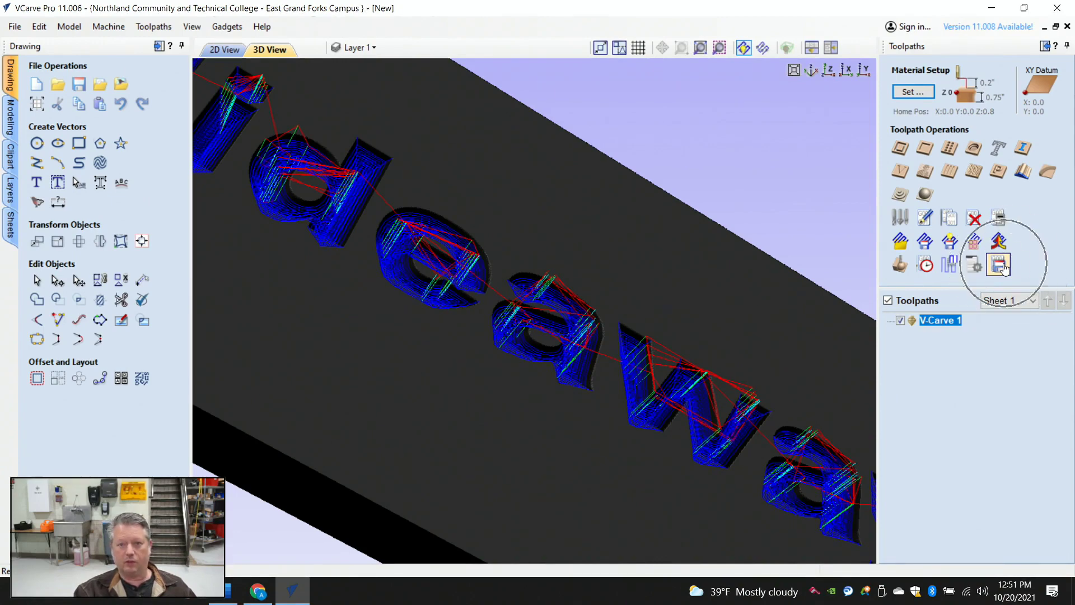
pyautogui.click(1002, 267)
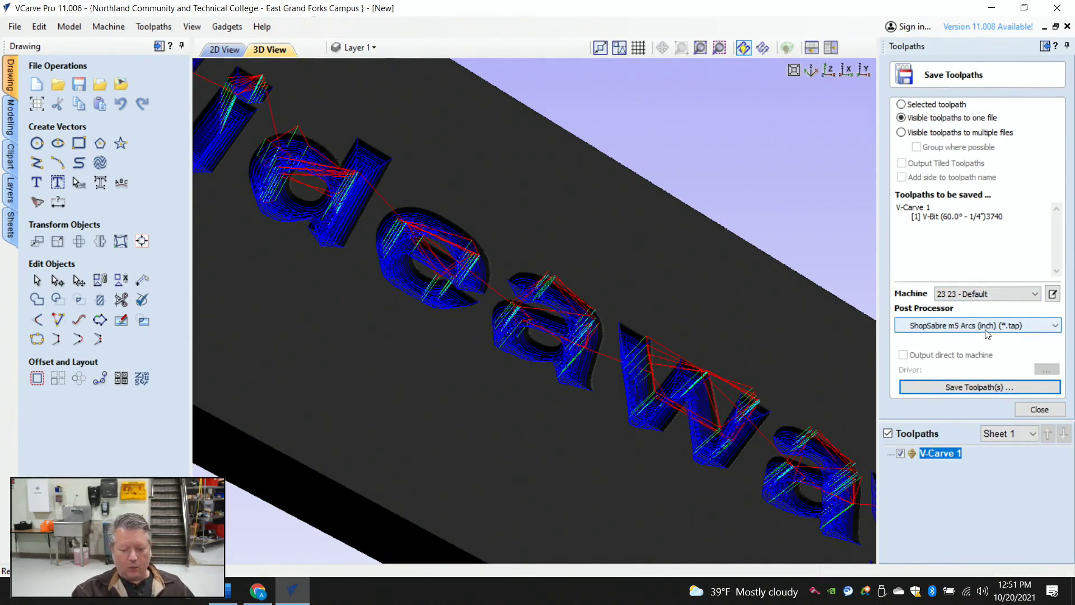
pyautogui.click(1059, 330)
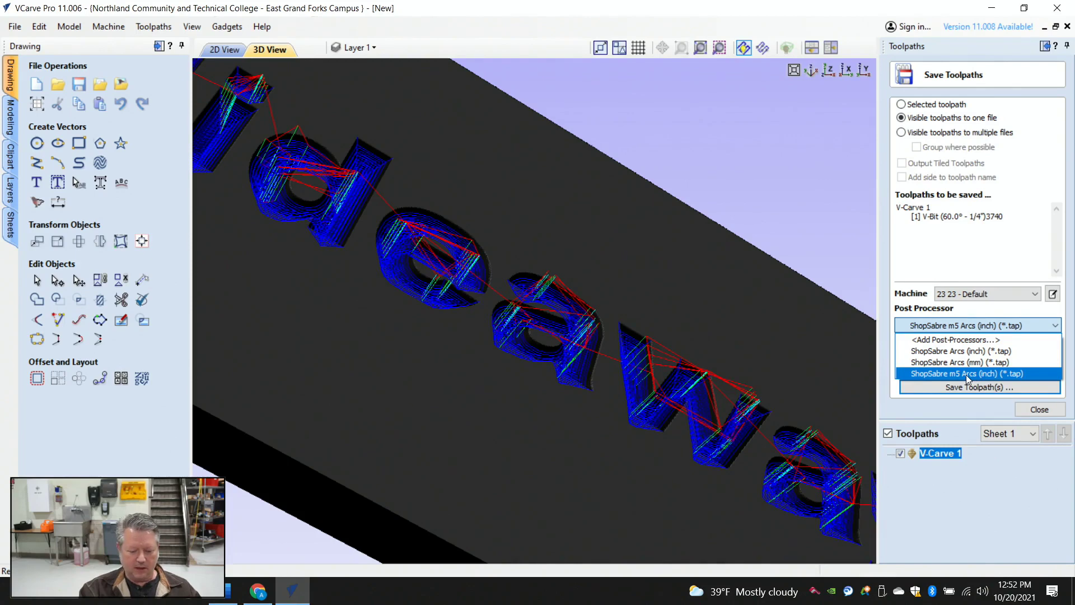
pyautogui.click(1010, 371)
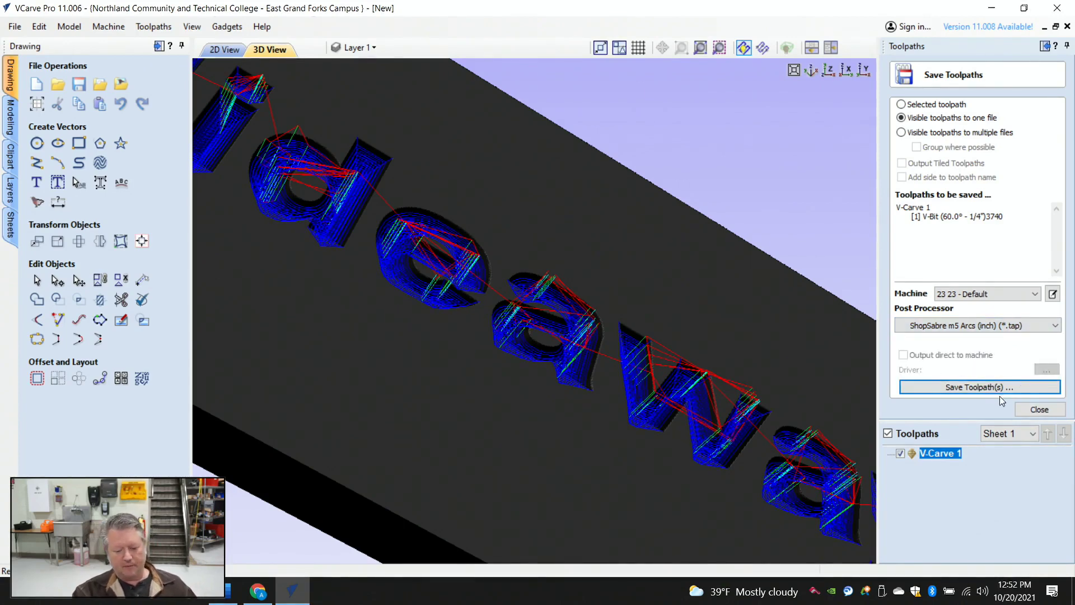
# Save the visible toolpath to the Desktop as a tap file named Hideaway_3740
pyautogui.click(980, 386)
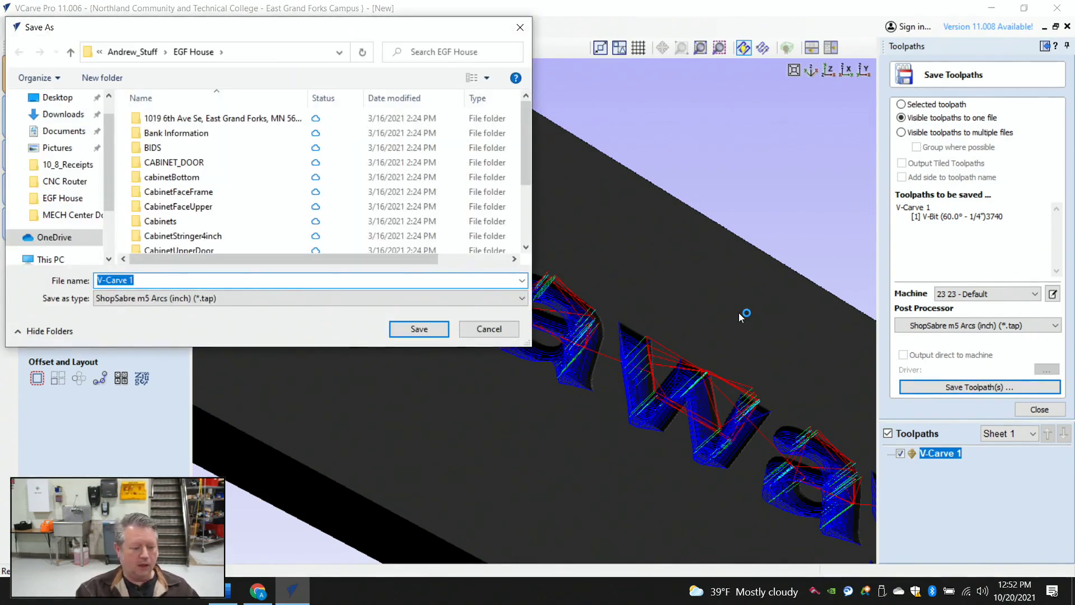
pyautogui.click(56, 98)
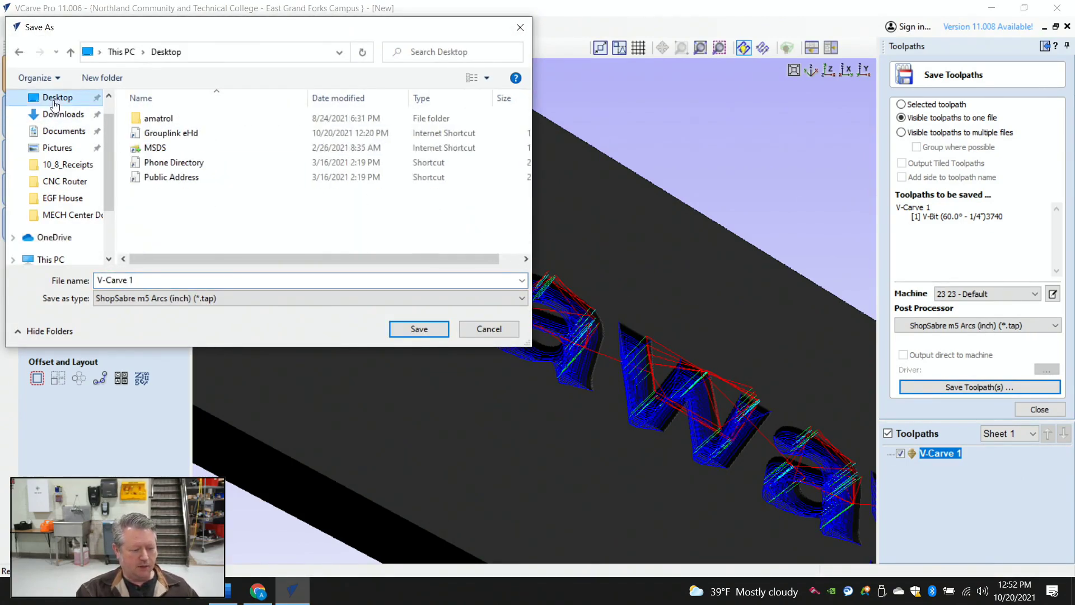
pyautogui.click(164, 278)
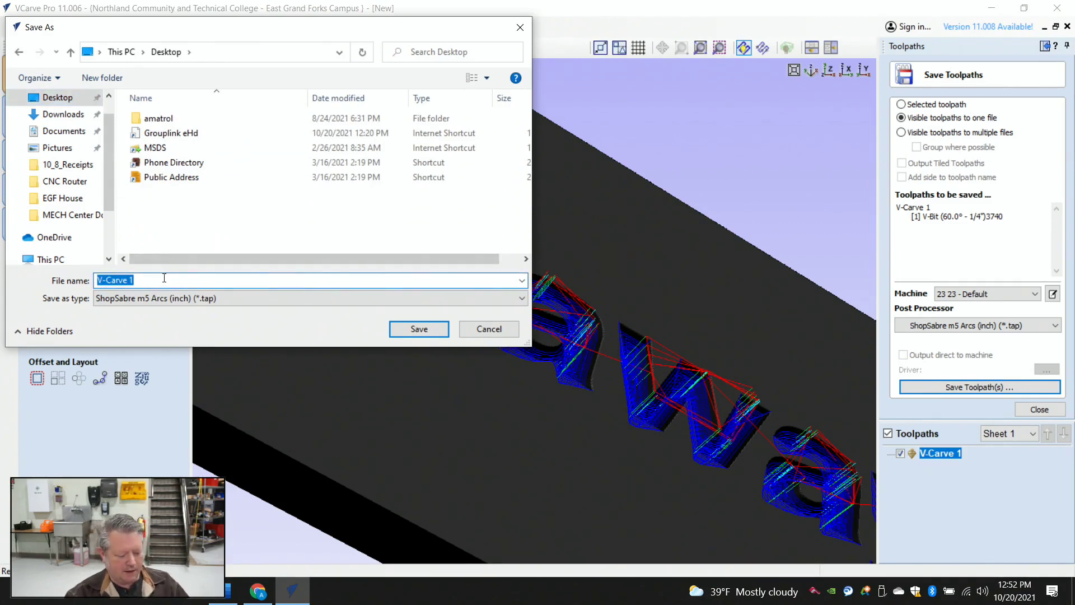
pyautogui.write('Hideaway')
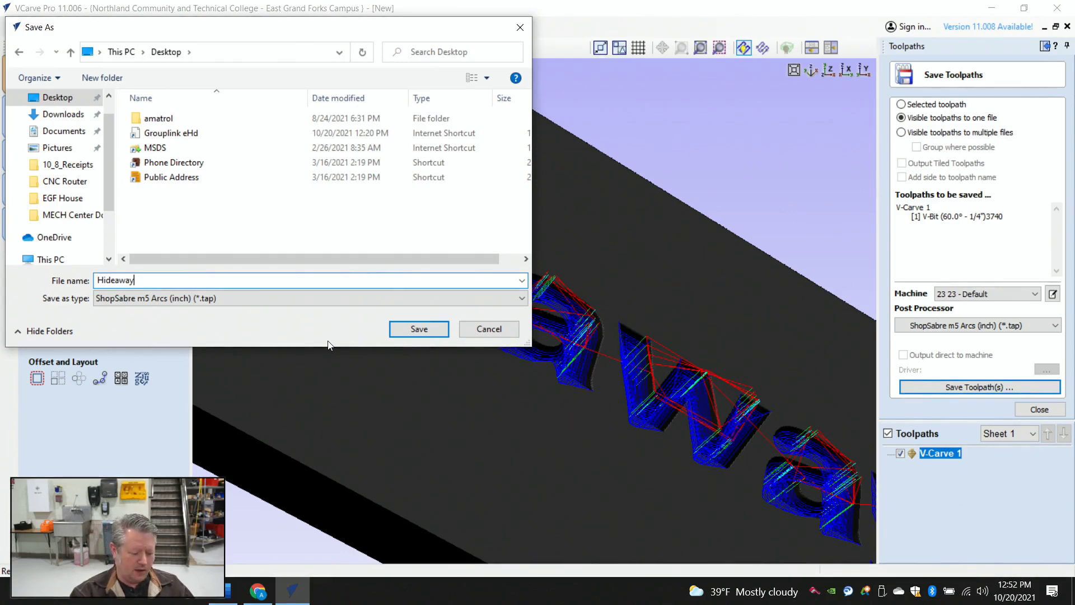
pyautogui.write('_')
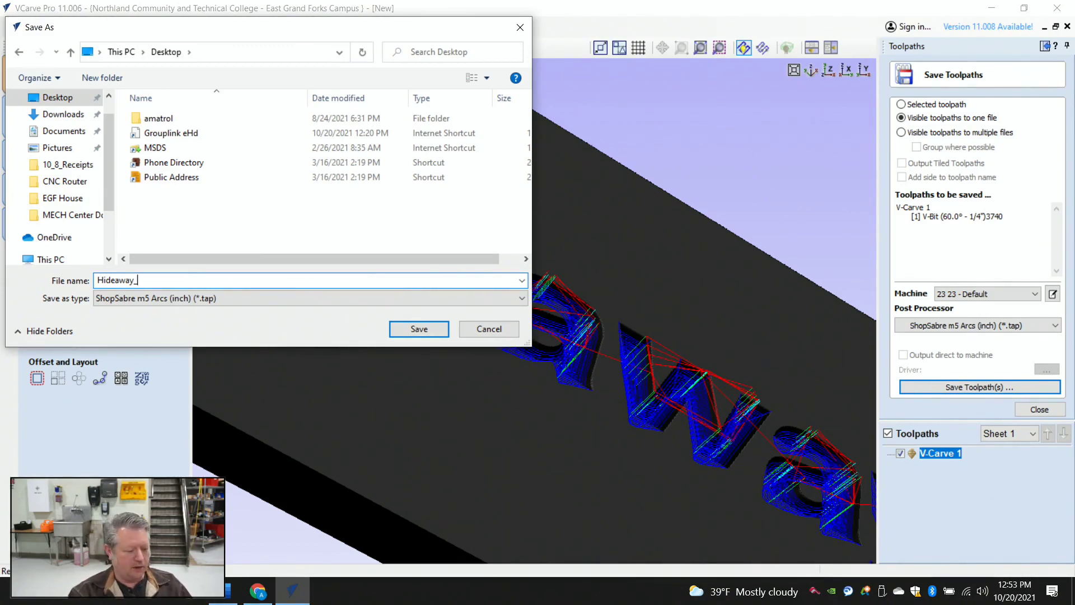
pyautogui.write('3740')
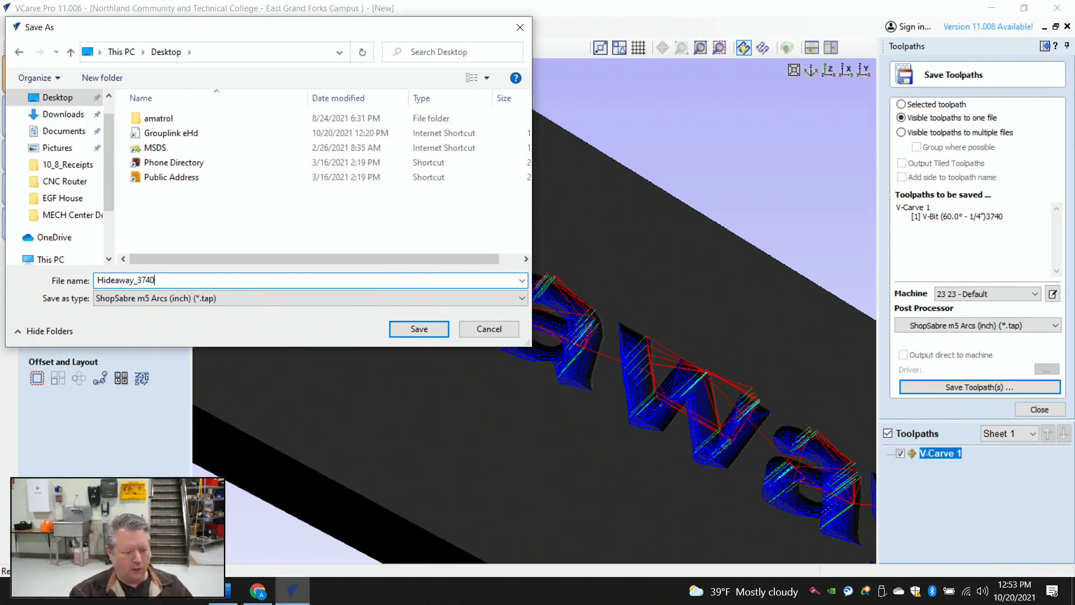
pyautogui.click(420, 329)
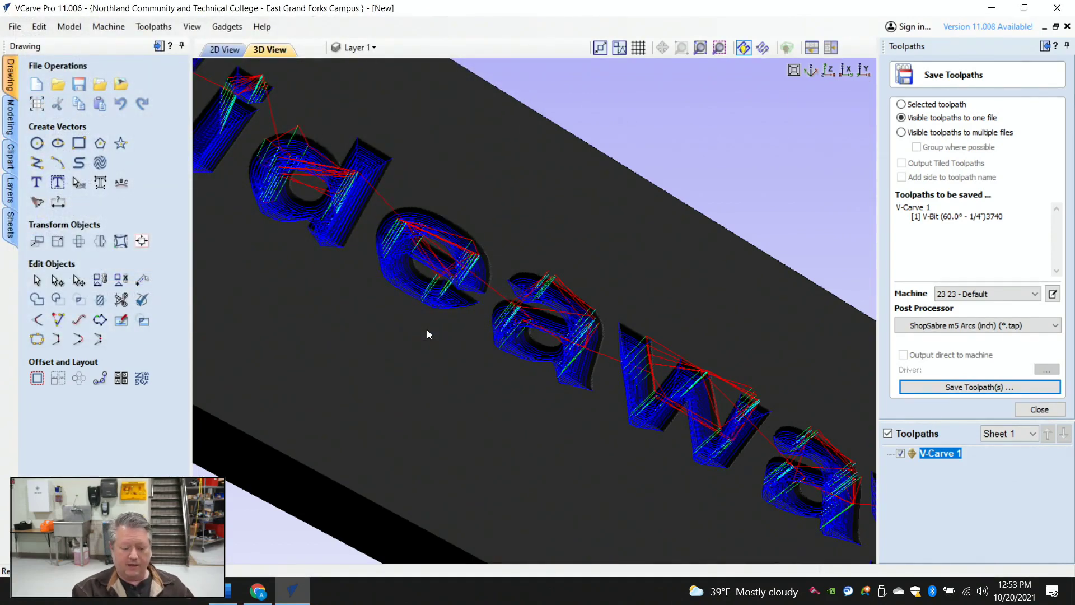